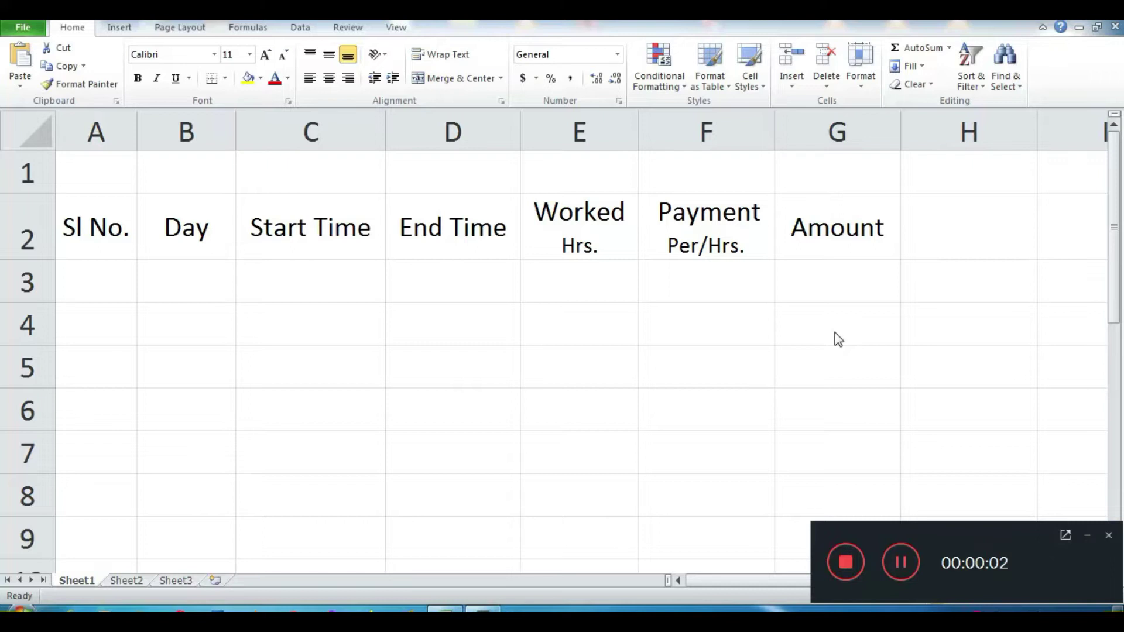
Step: Review the column headings in row 2, from Sl No. through Amount
click(1087, 535)
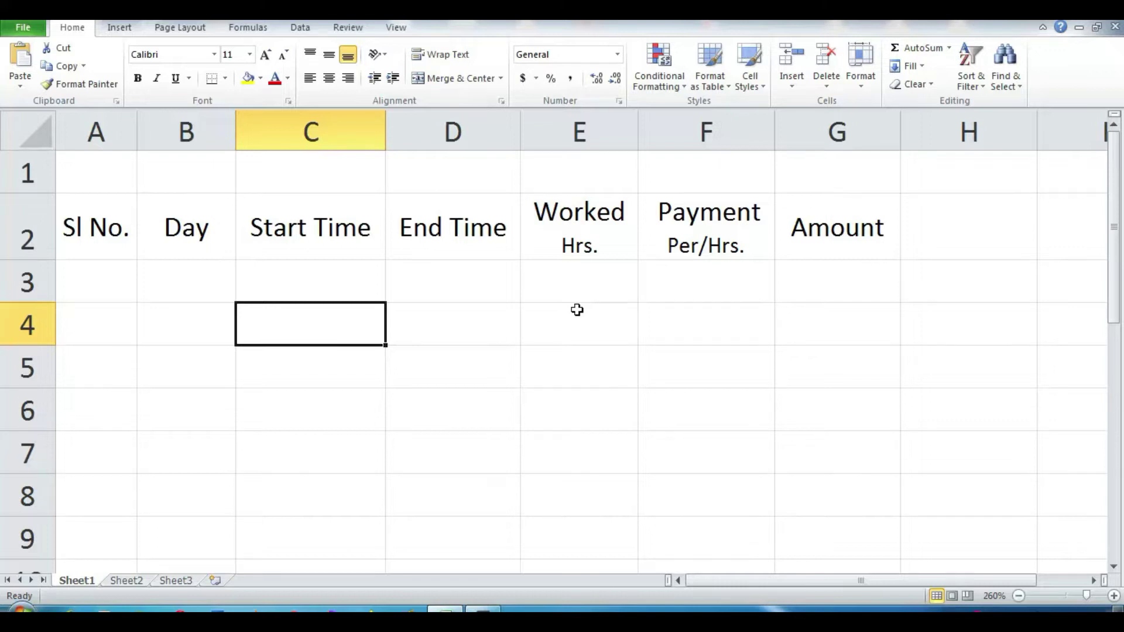
click(122, 235)
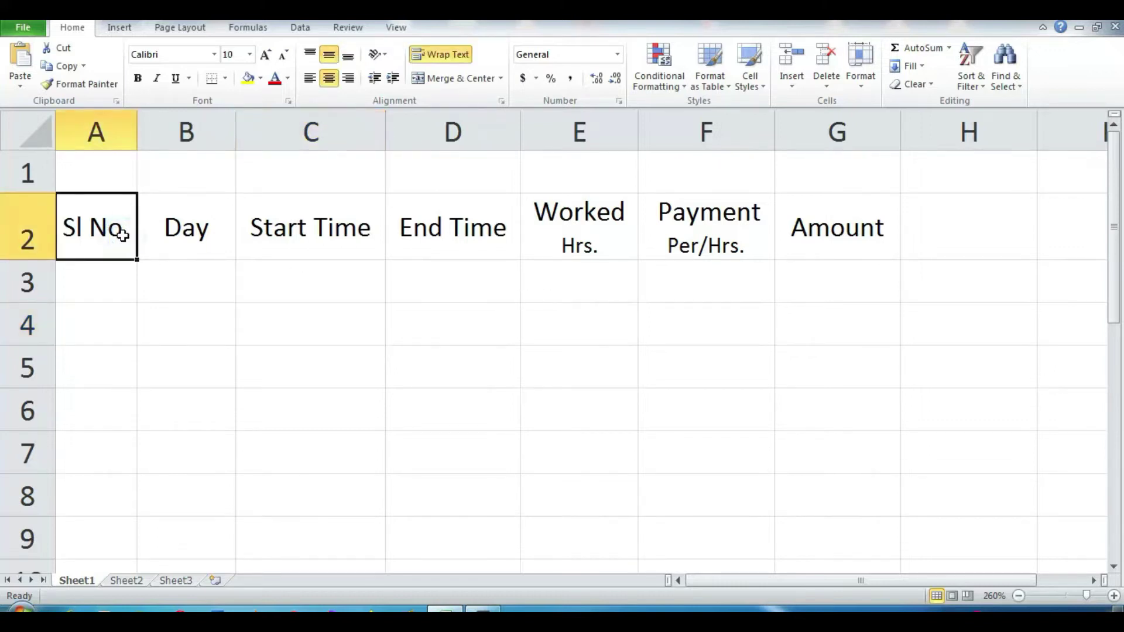
click(170, 229)
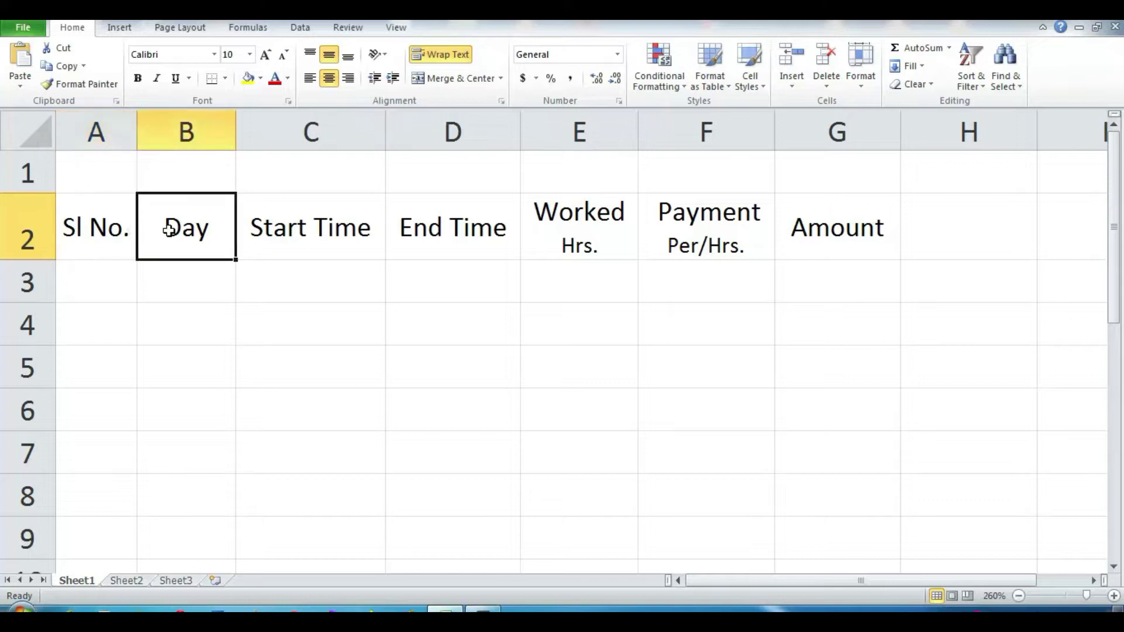
click(273, 224)
click(416, 226)
click(571, 218)
click(697, 219)
click(802, 237)
click(531, 366)
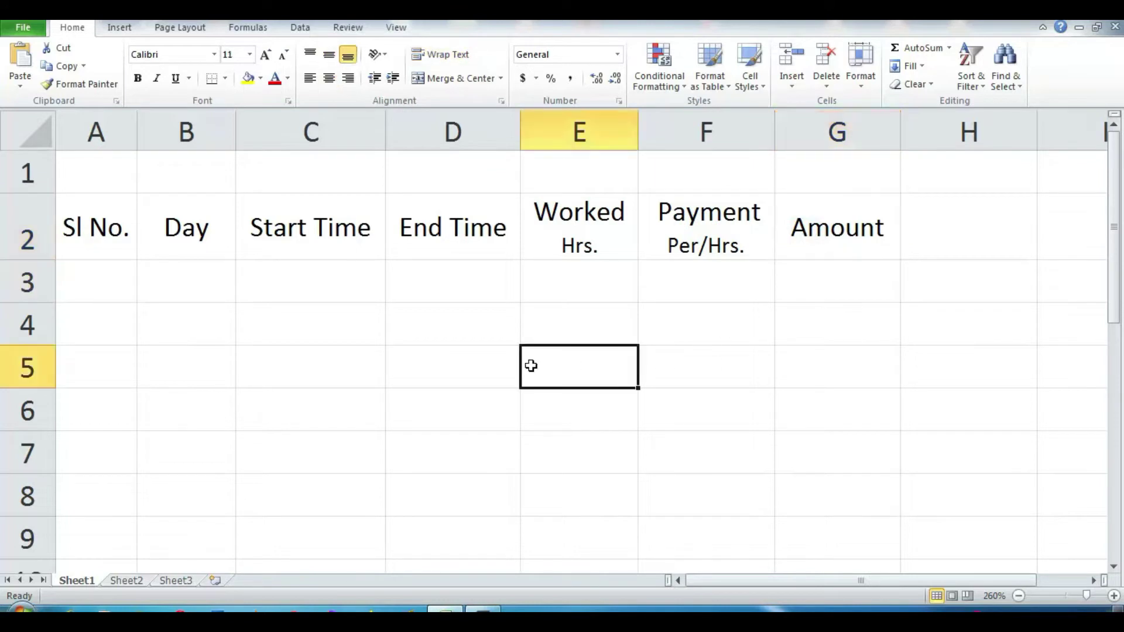
Step: Fill row 3 with serial number 1, day Mon, start time 8:00 and end time 18:00
click(115, 282)
text(1)
key(Tab)
text(Mon)
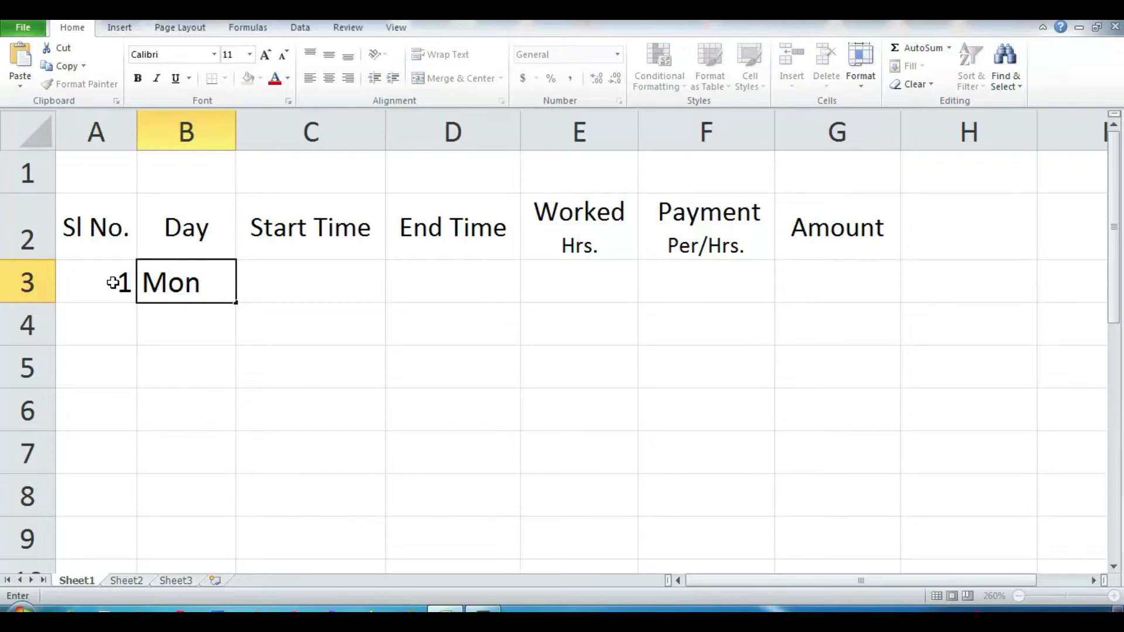
key(Tab)
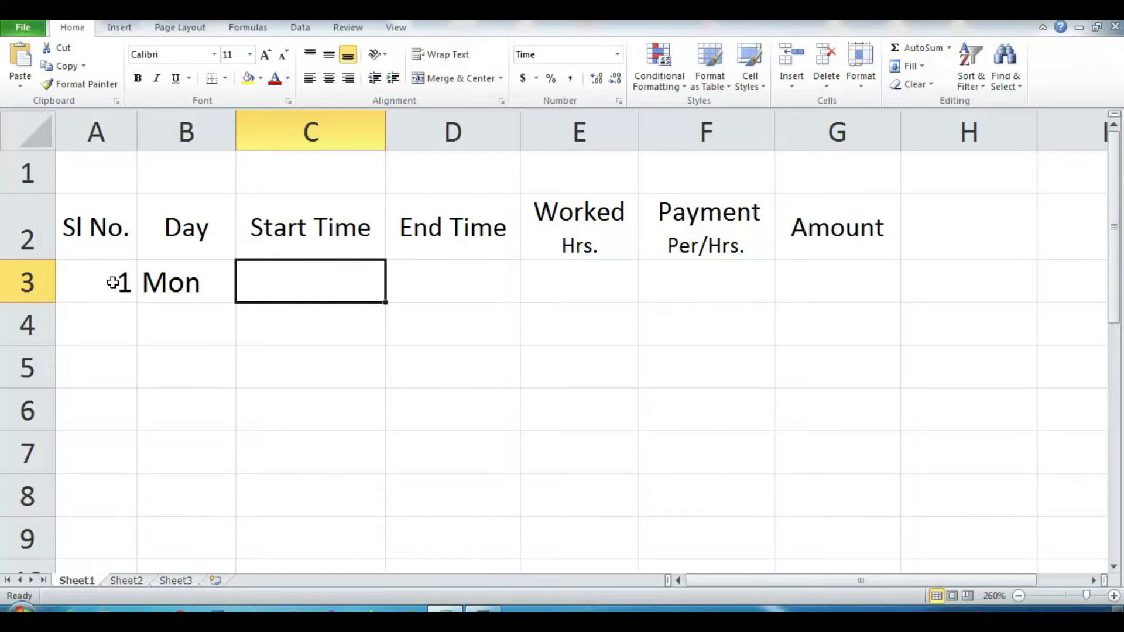
text(8:00)
key(Tab)
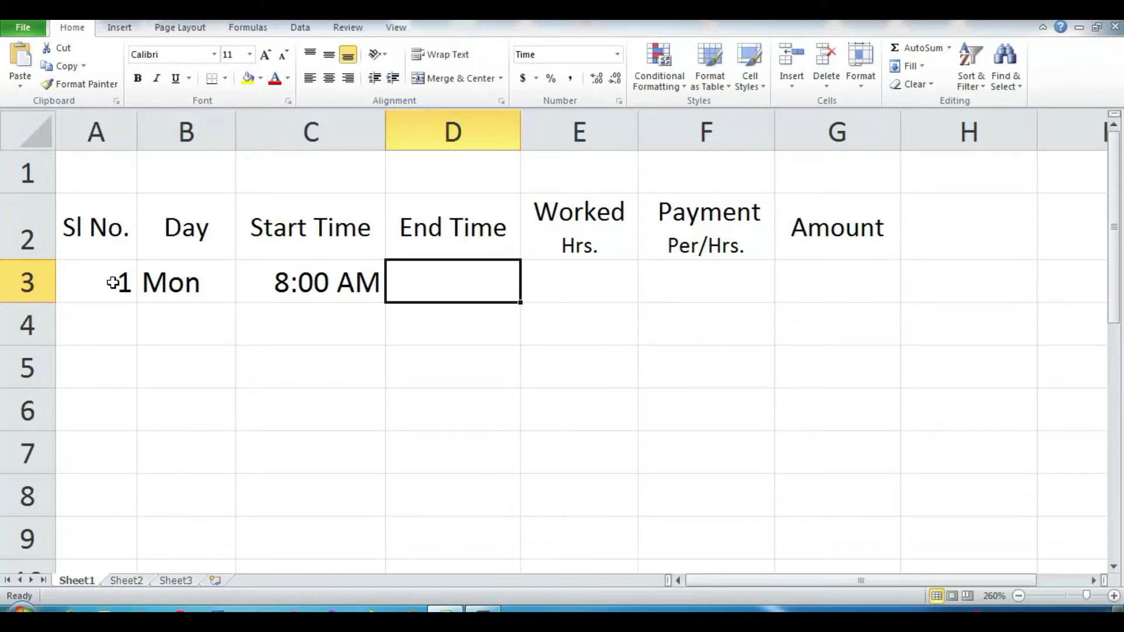
text(18:)
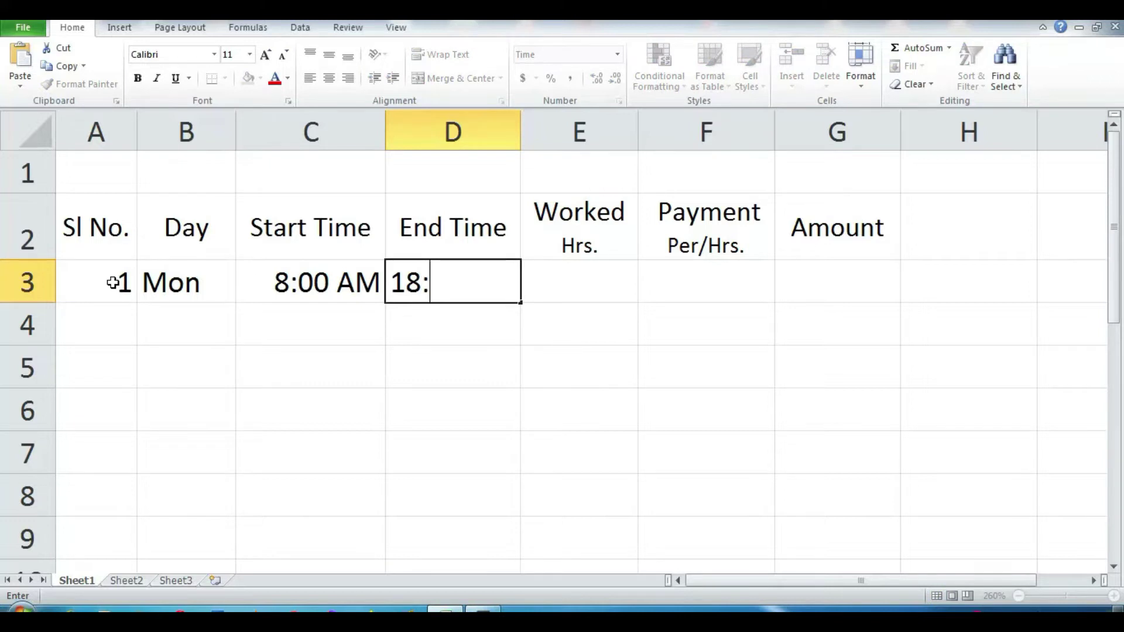
text(00)
key(Tab)
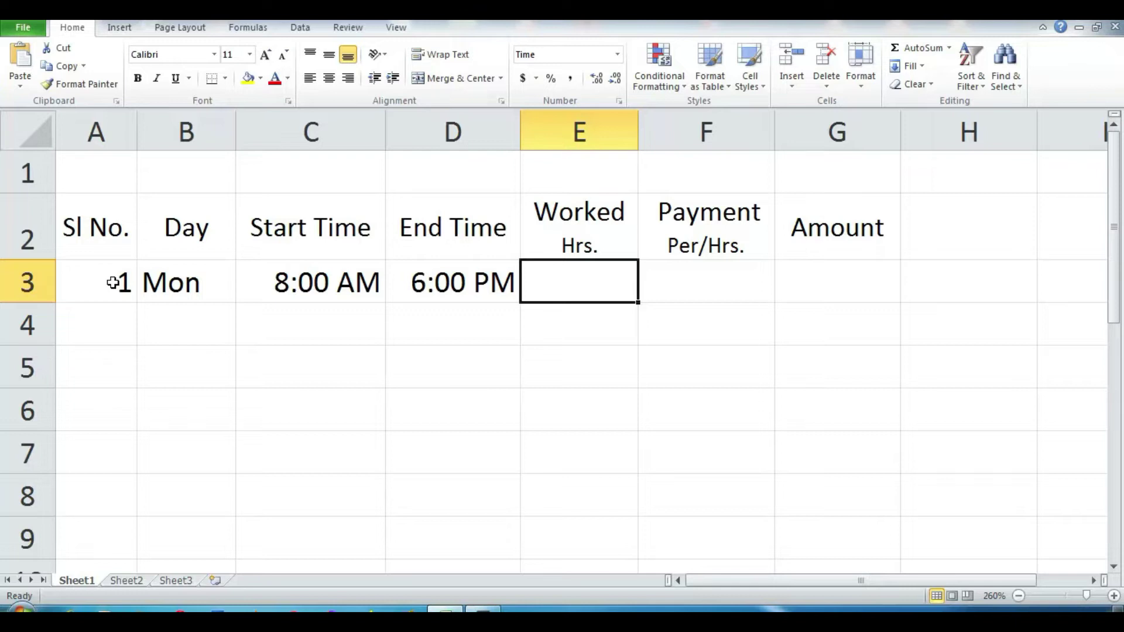
Step: Calculate the worked hours in E3 with the formula =(D3-C3)*24
text(=)
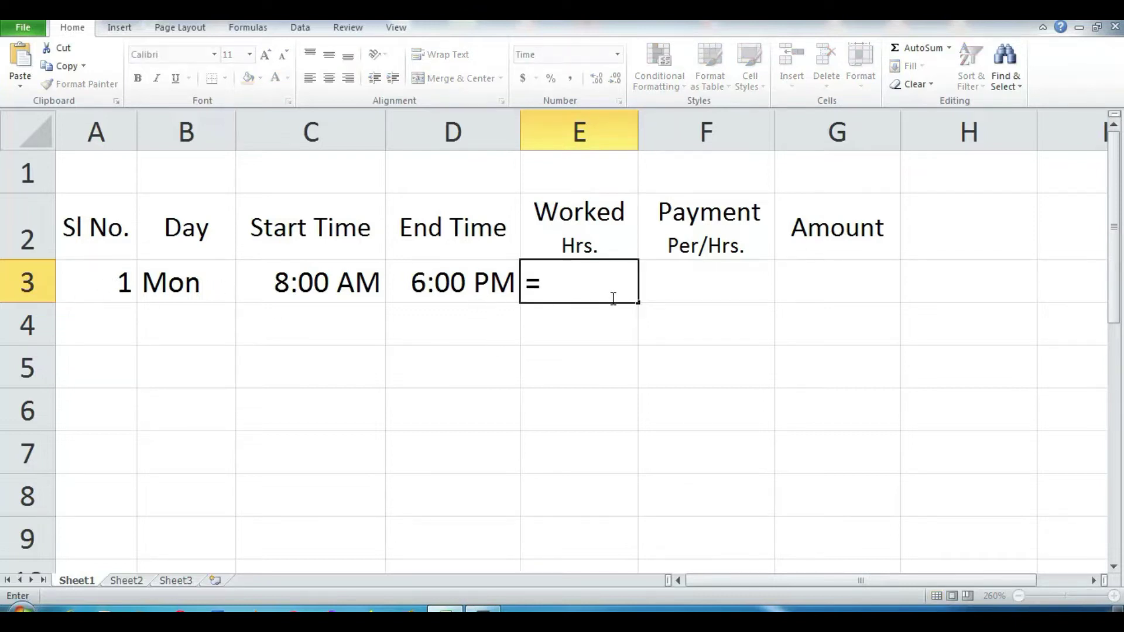
text(()
click(452, 283)
text(-)
click(310, 282)
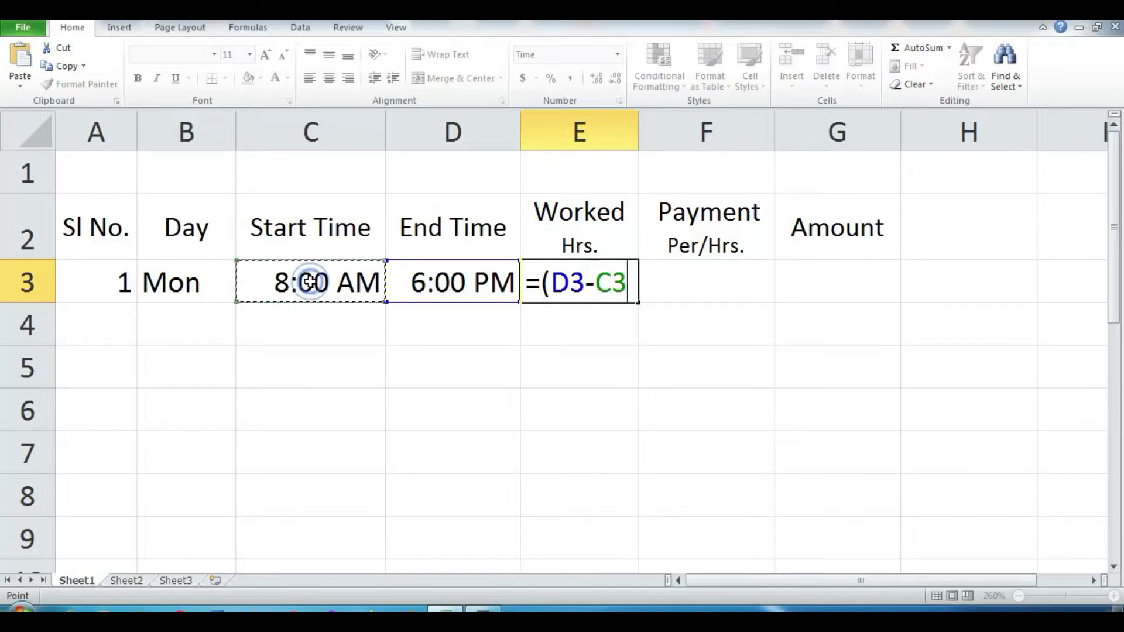
text()*)
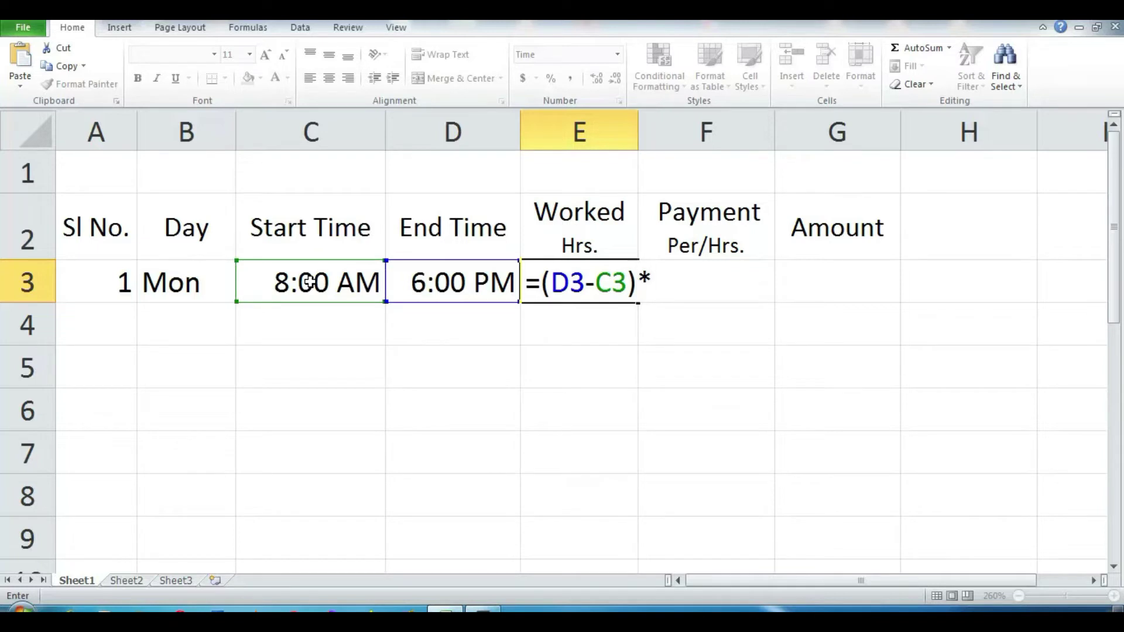
text(24)
key(Return)
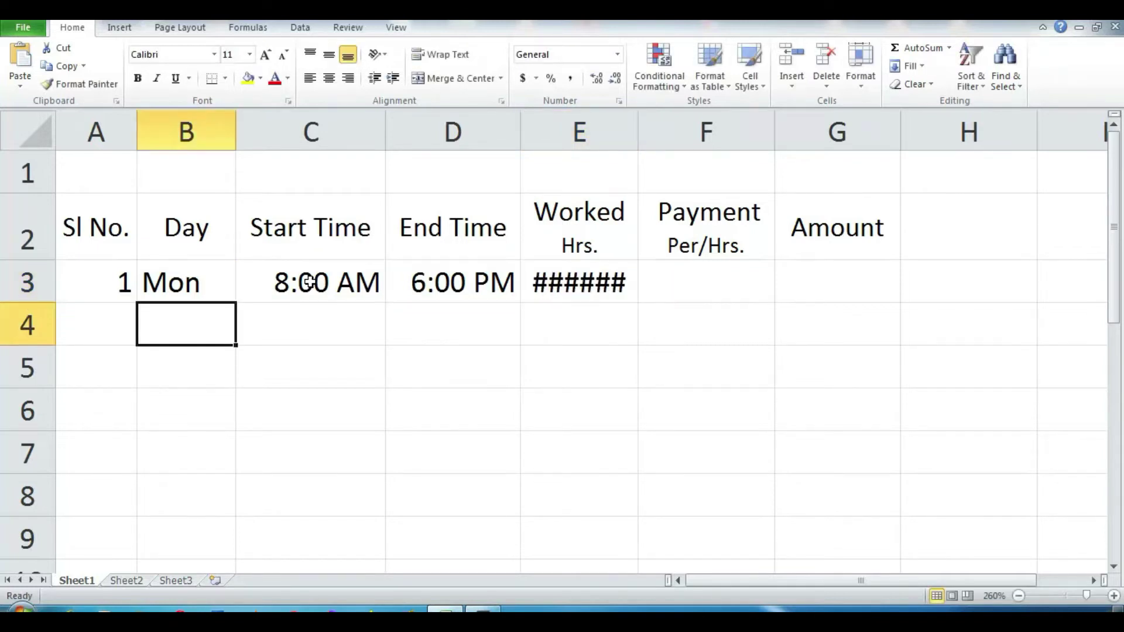
Step: Widen column E slightly so that the calculated value in E3 fits
click(630, 288)
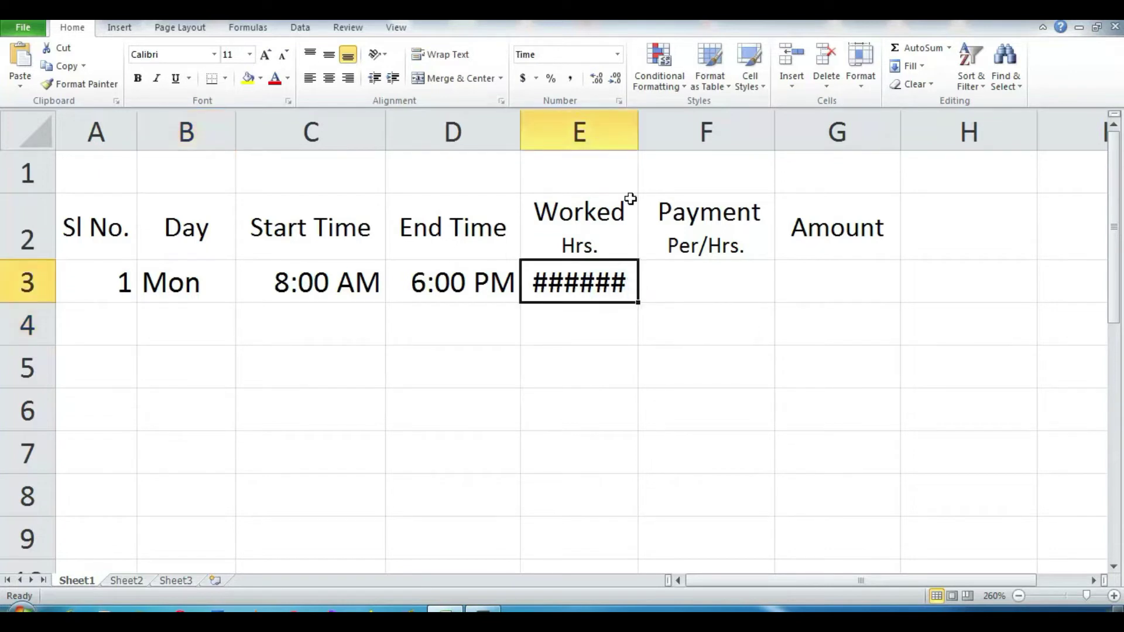
drag(638, 131, 653, 131)
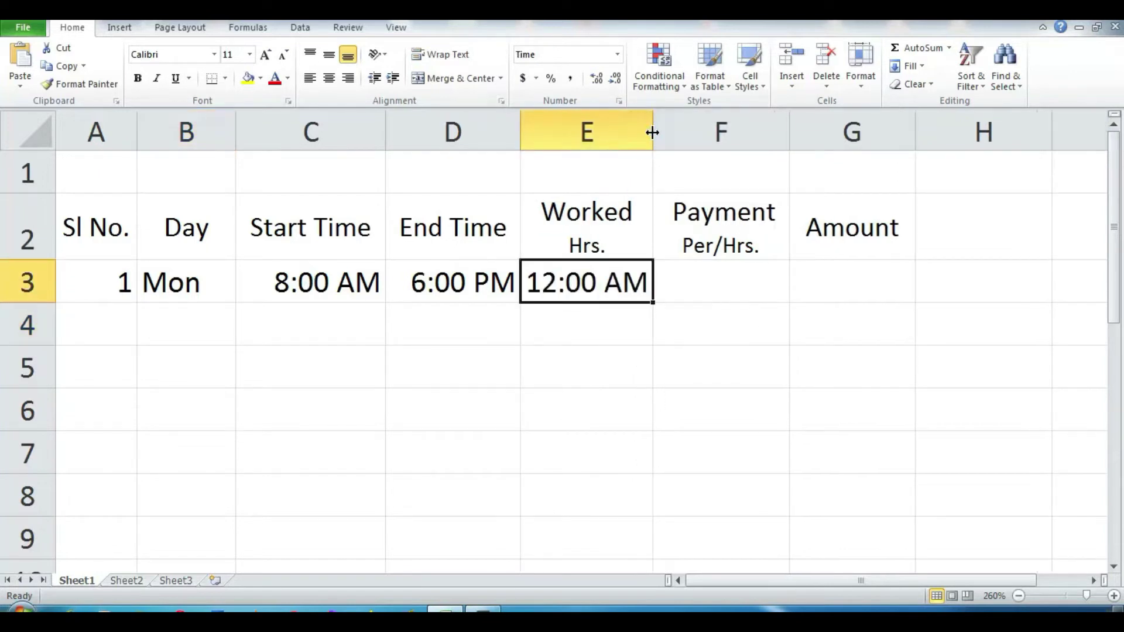
click(611, 348)
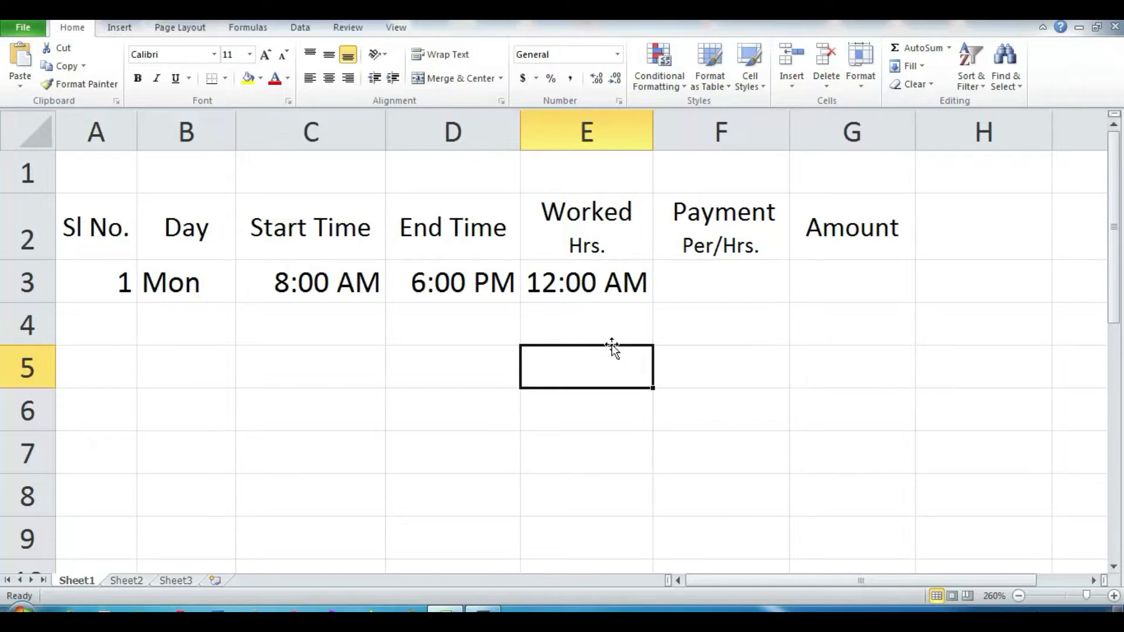
Step: Apply the Number format to the worked hours in E3
click(603, 285)
click(617, 56)
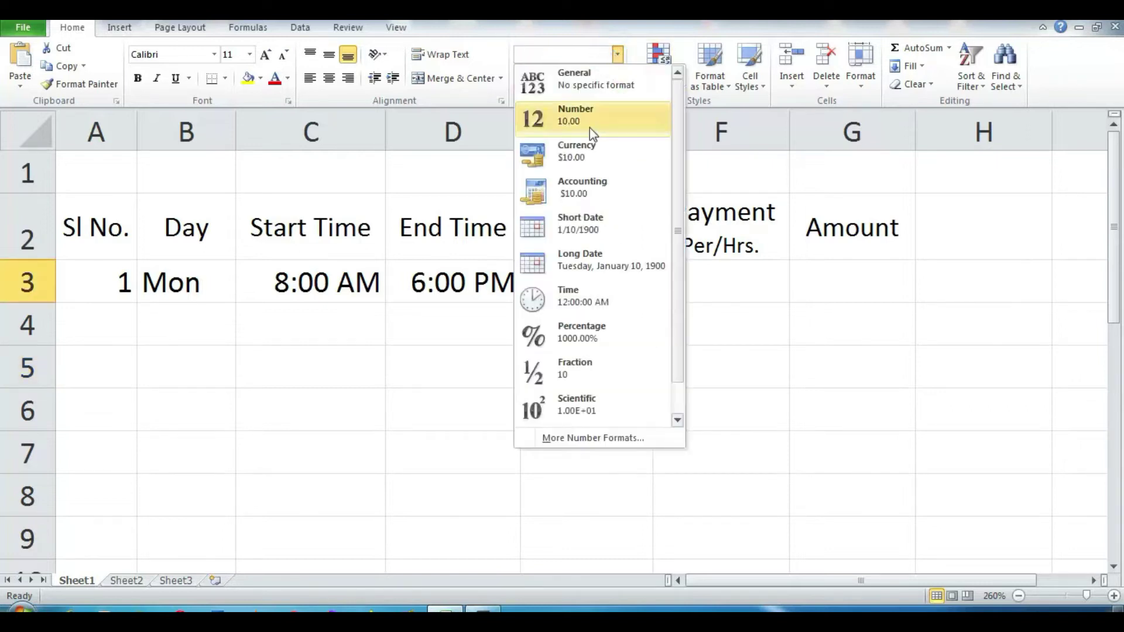
click(572, 120)
click(602, 349)
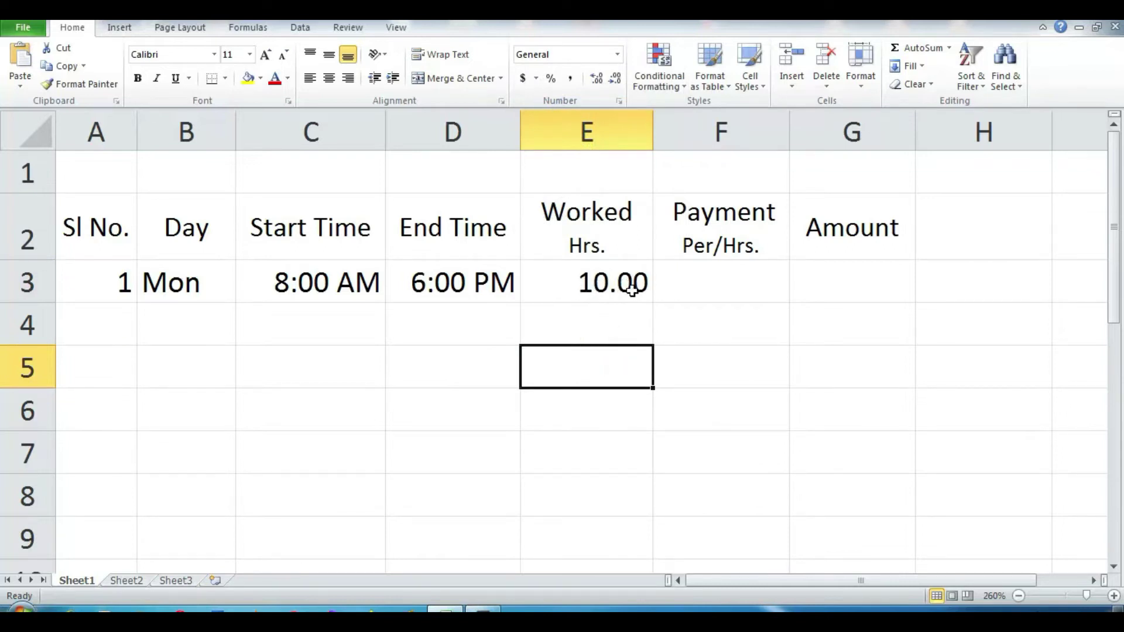
Step: Enter an hourly payment of 200 in F3
click(700, 284)
text(200)
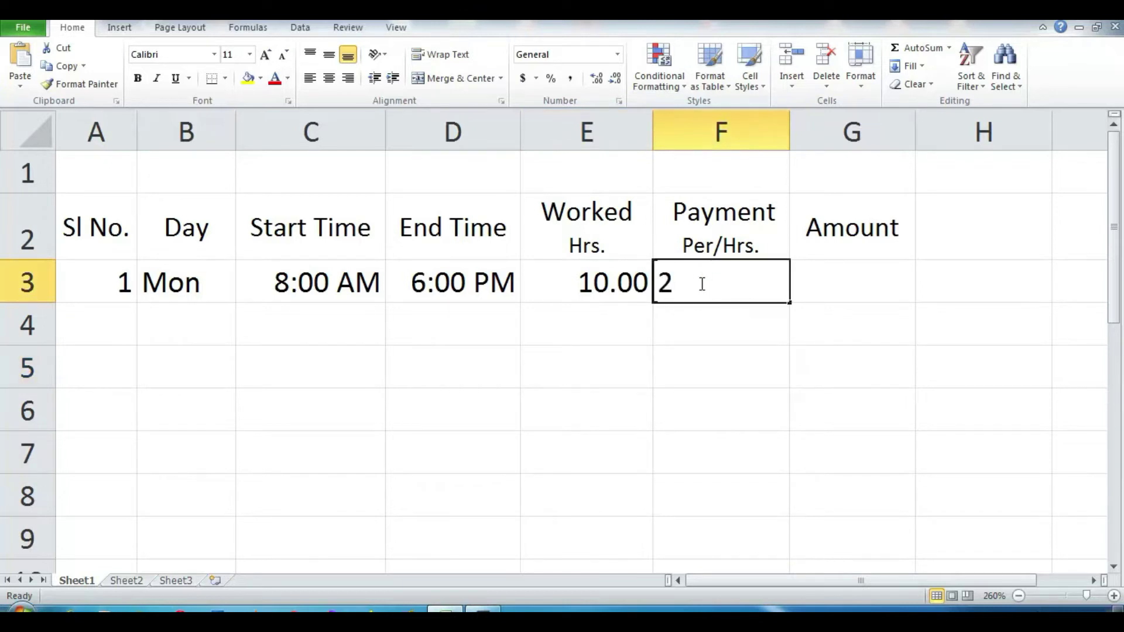
click(798, 357)
Step: Calculate the amount in G3 by multiplying worked hours by the hourly payment with =E3*F3
click(843, 290)
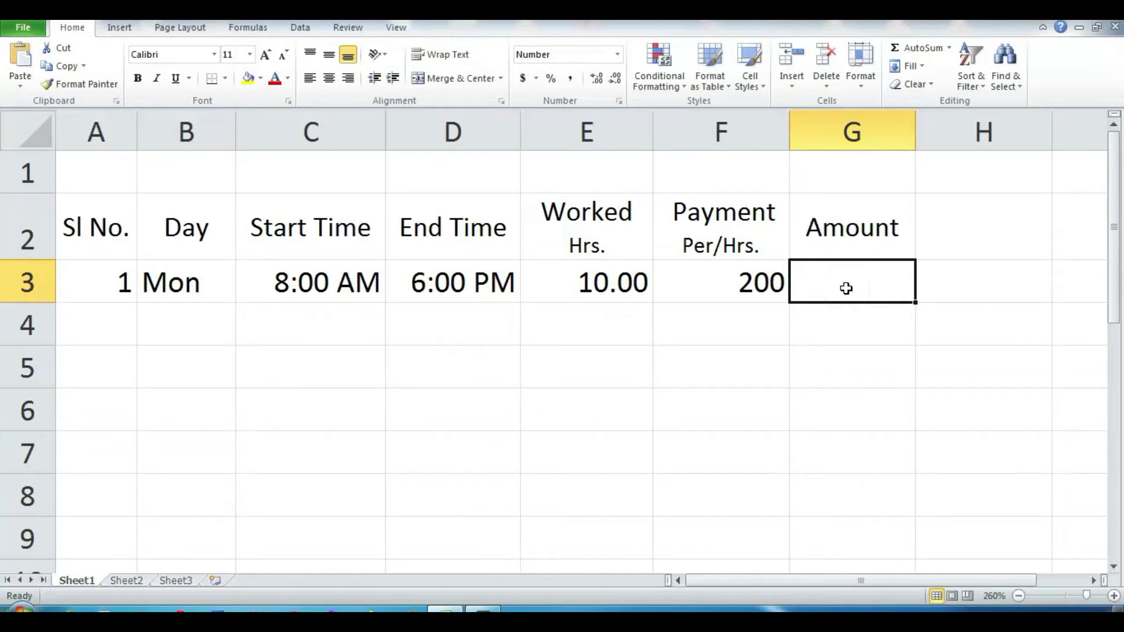
text(=)
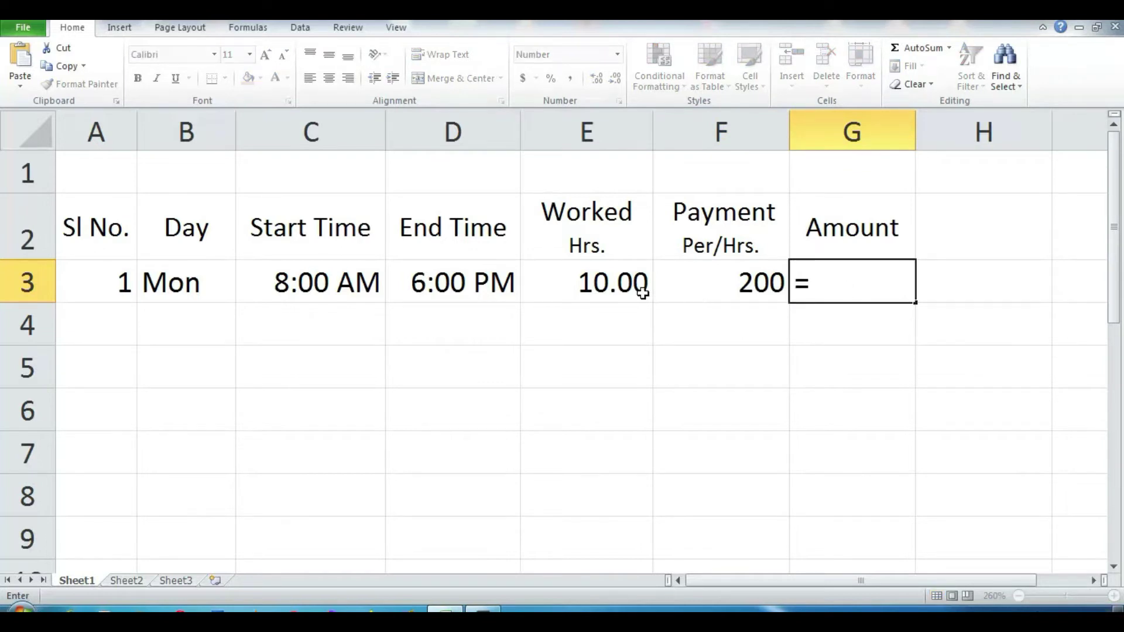
click(612, 286)
text(*)
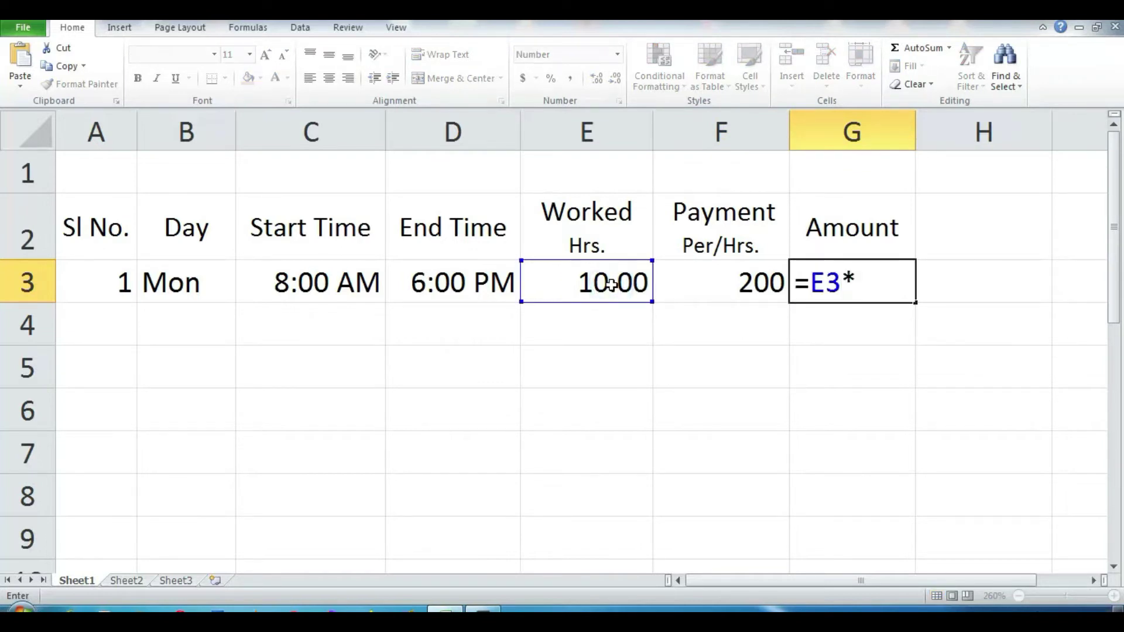
click(704, 278)
key(Return)
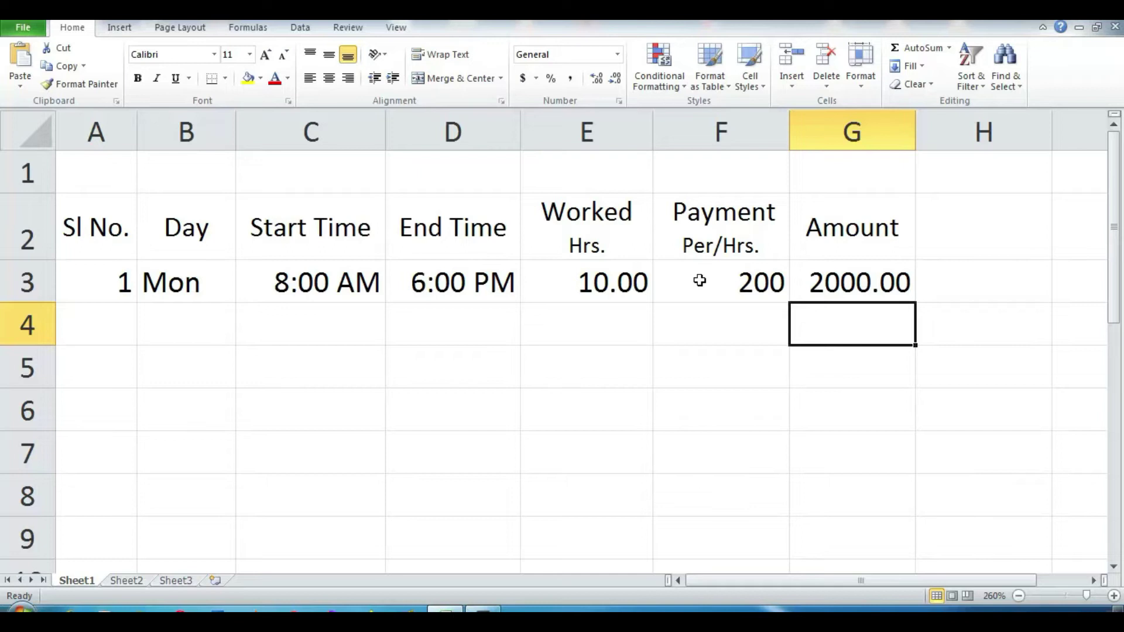
Step: Set the end time in D3 to 17:00 and check the worked hours and amount
click(423, 285)
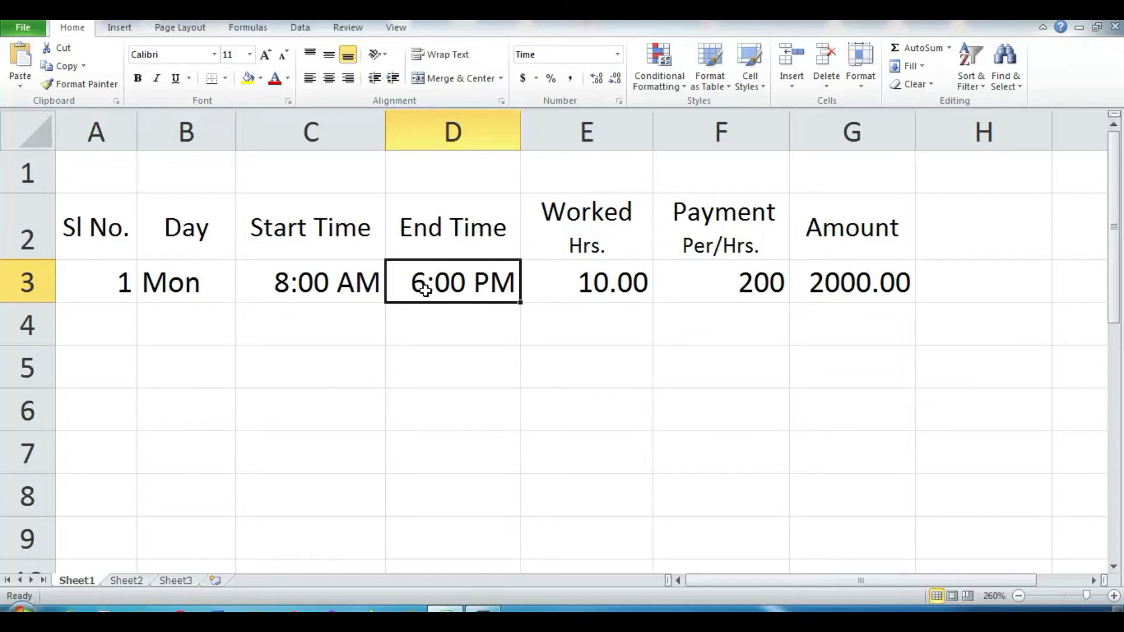
text(17:00)
key(Return)
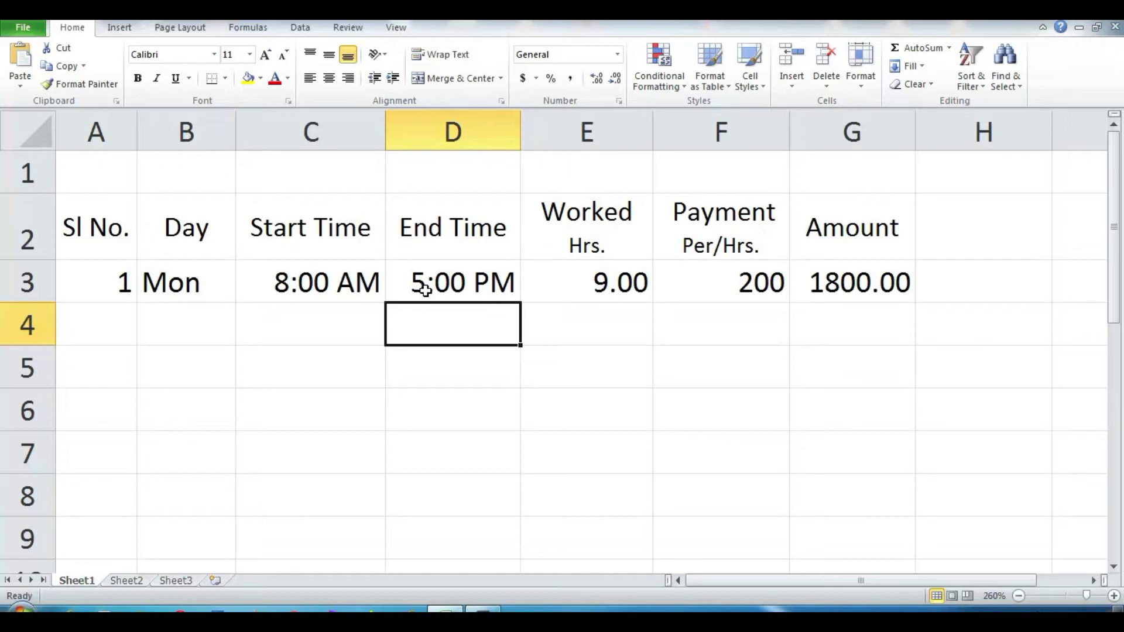
click(575, 277)
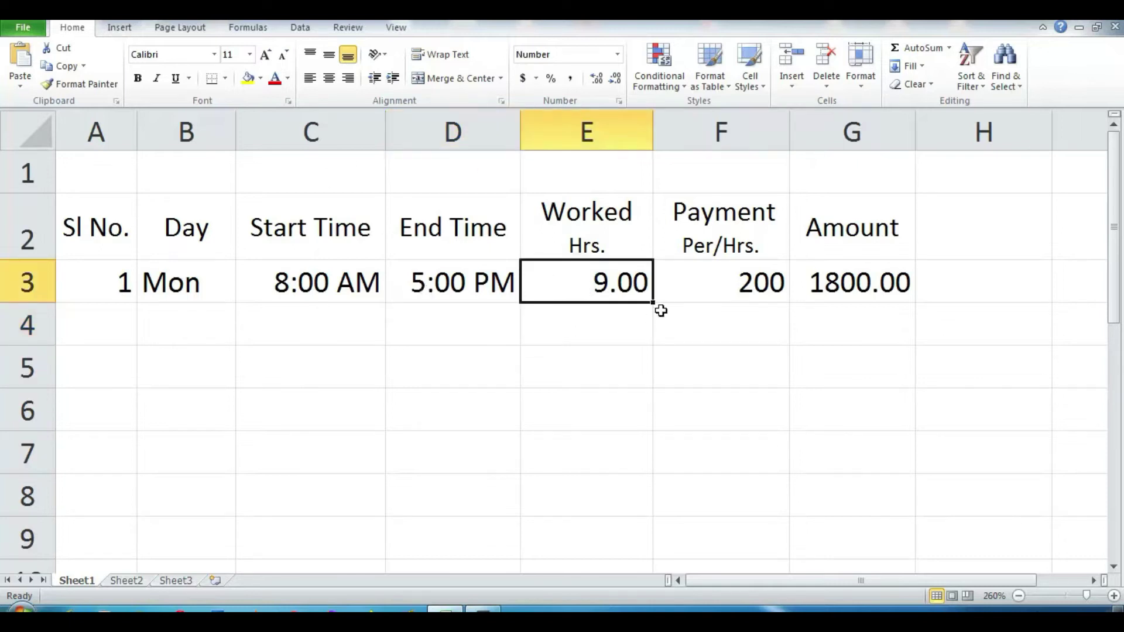
click(884, 277)
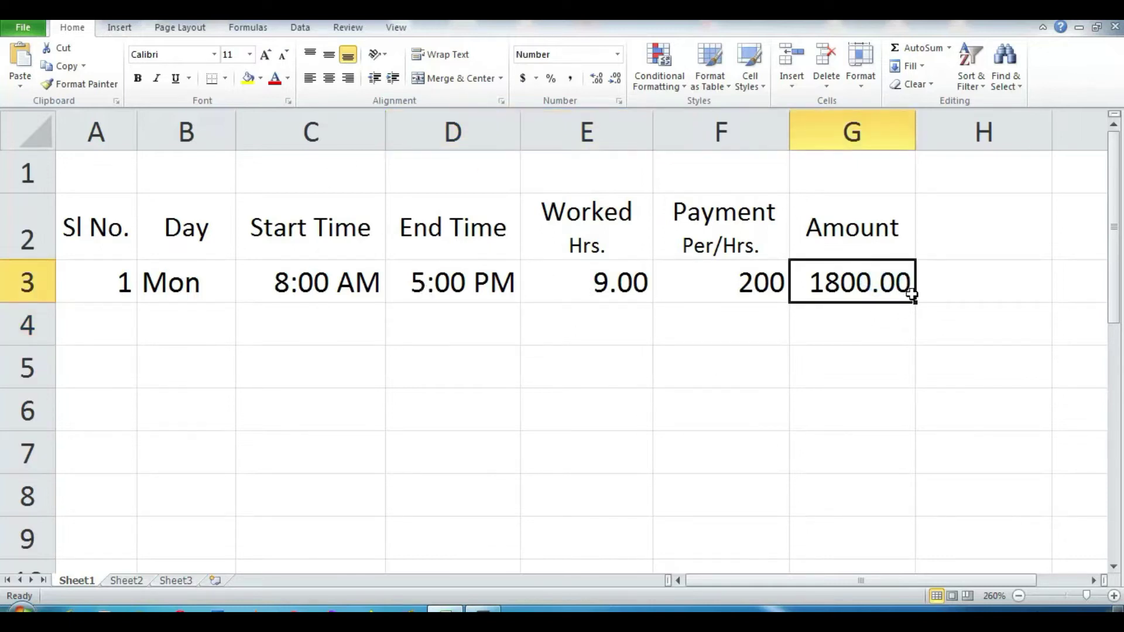
Step: Clear the serial number from A3
click(93, 283)
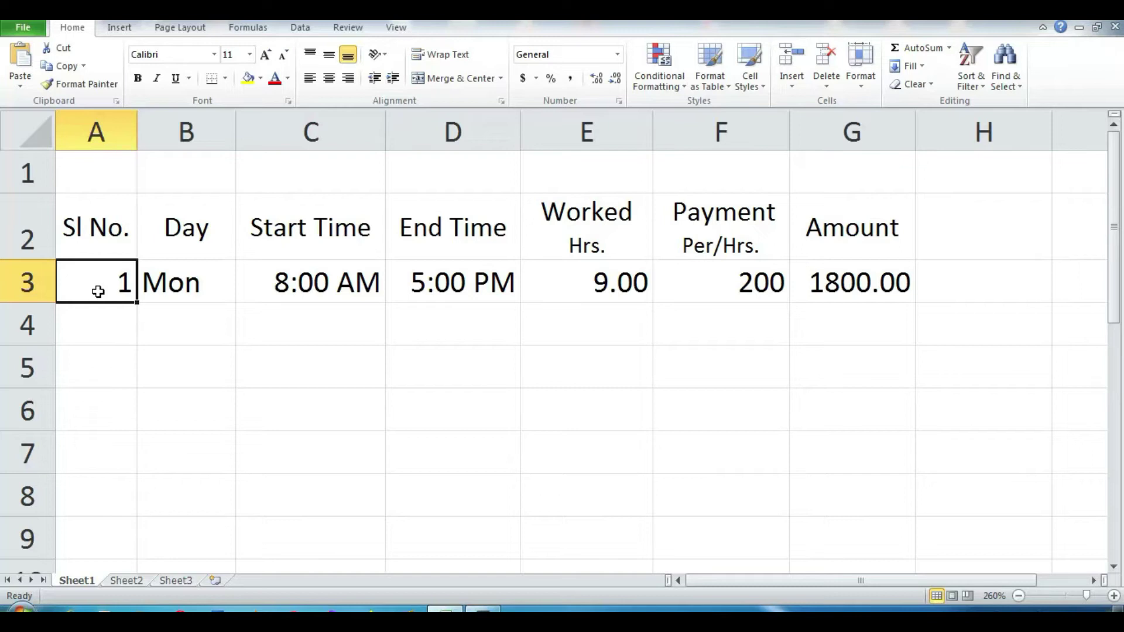
key(Delete)
click(422, 356)
Step: Convert the range A2:G3 into a table that uses row 2 as its headers
drag(102, 228, 822, 276)
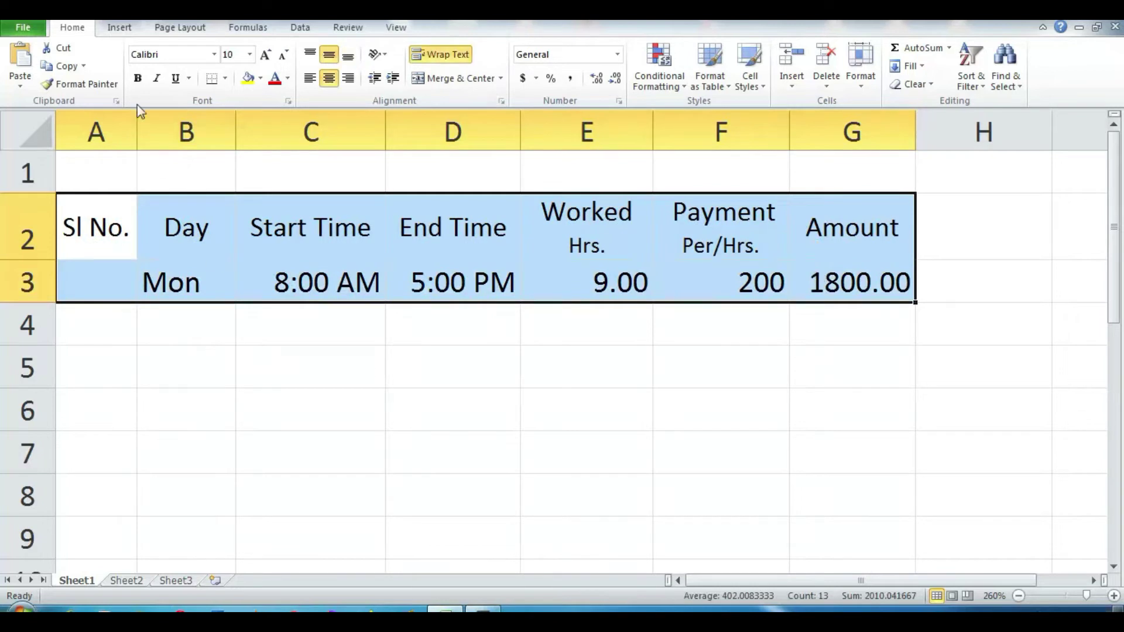
click(120, 31)
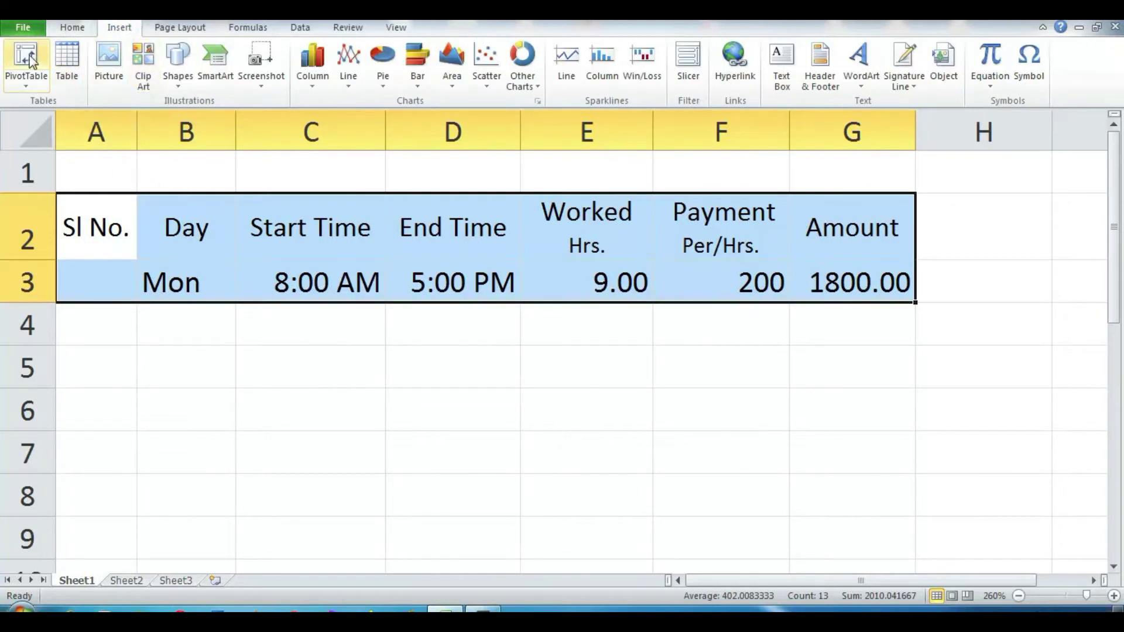
click(64, 62)
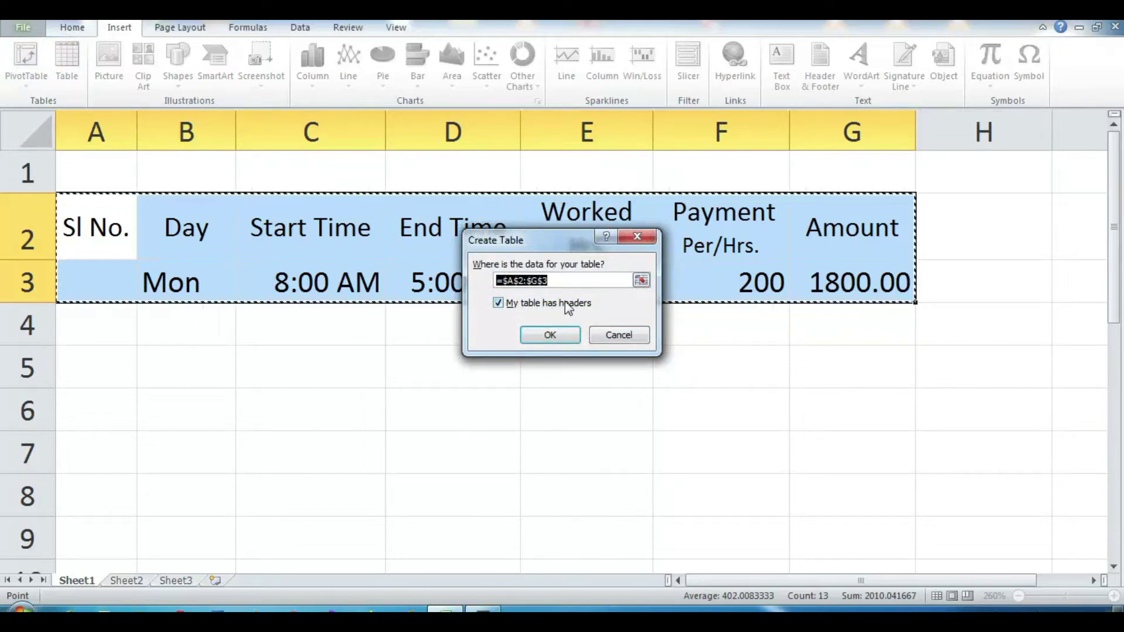
click(565, 335)
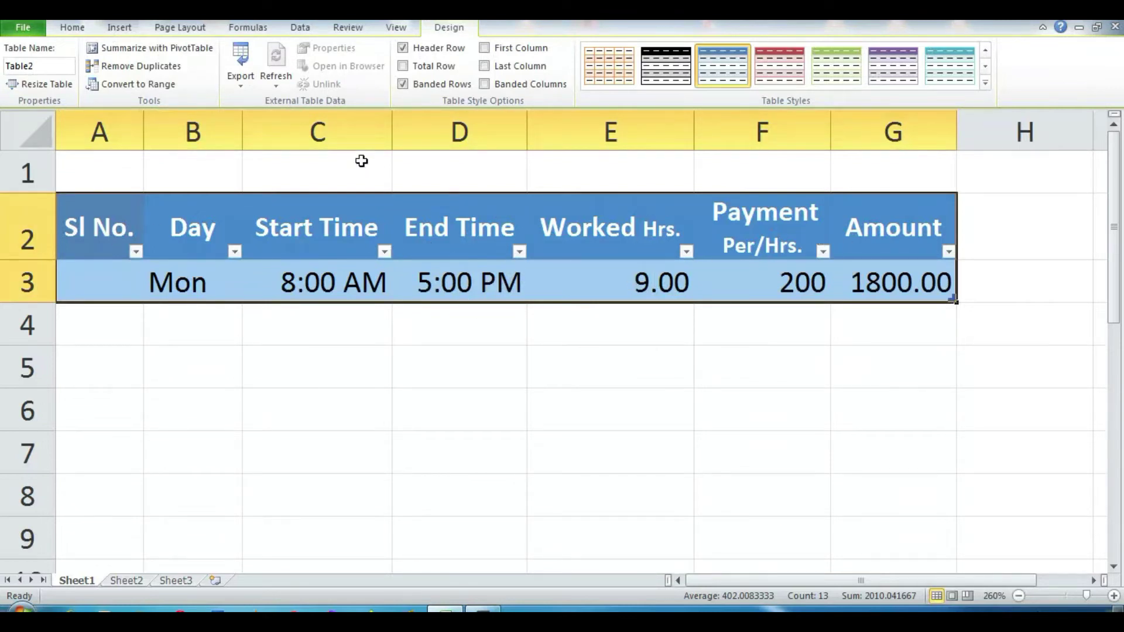
Step: Turn off banded rows for the table and apply the Light table style with a black header
click(404, 85)
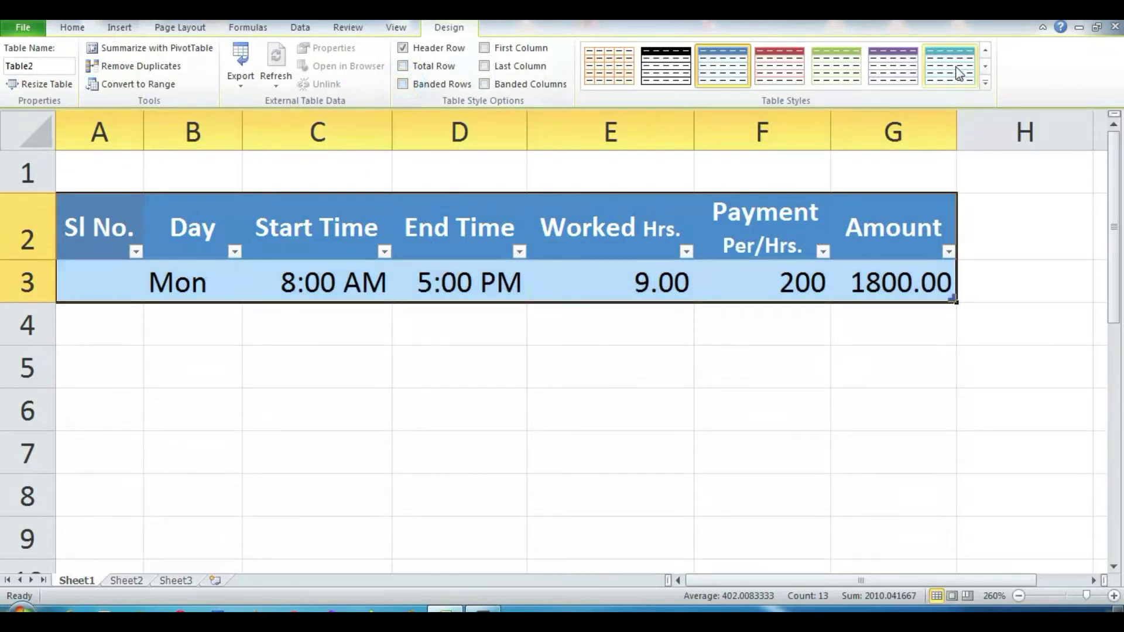
click(984, 82)
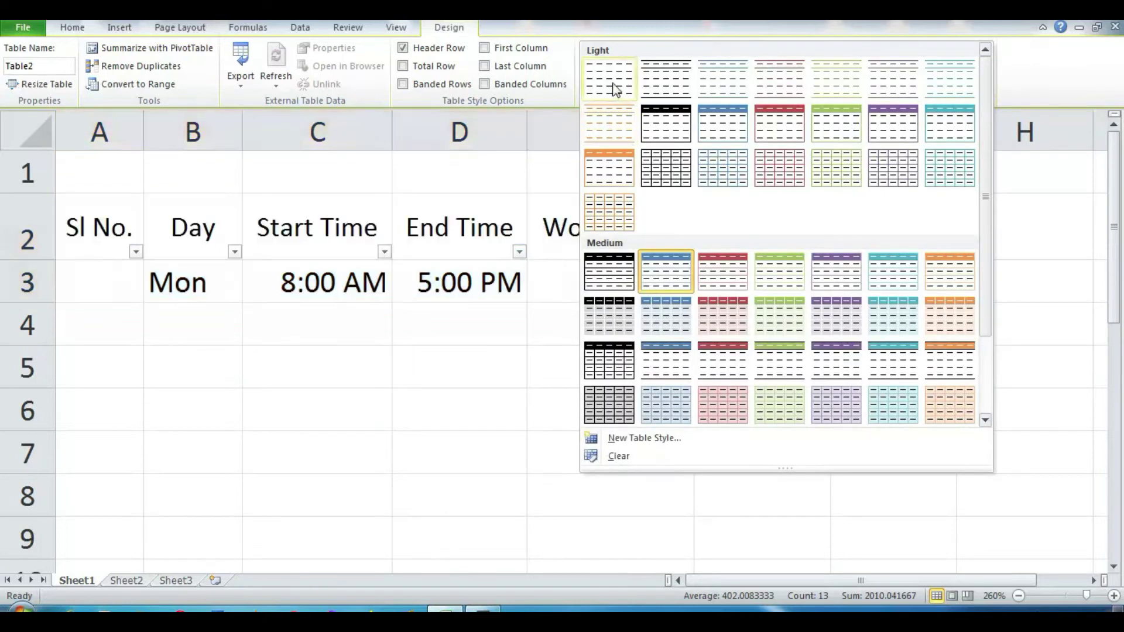
click(665, 122)
click(535, 359)
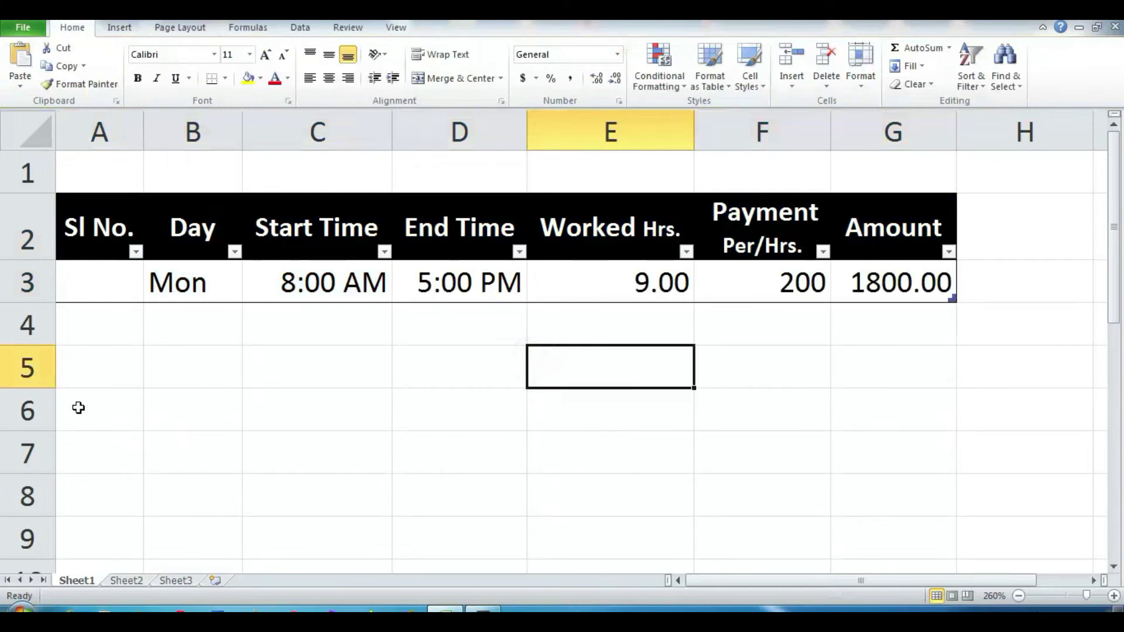
Step: Number the first record in A3 with the formula =row()-row(Table2[[#Headers],[Sl No.]])
click(101, 283)
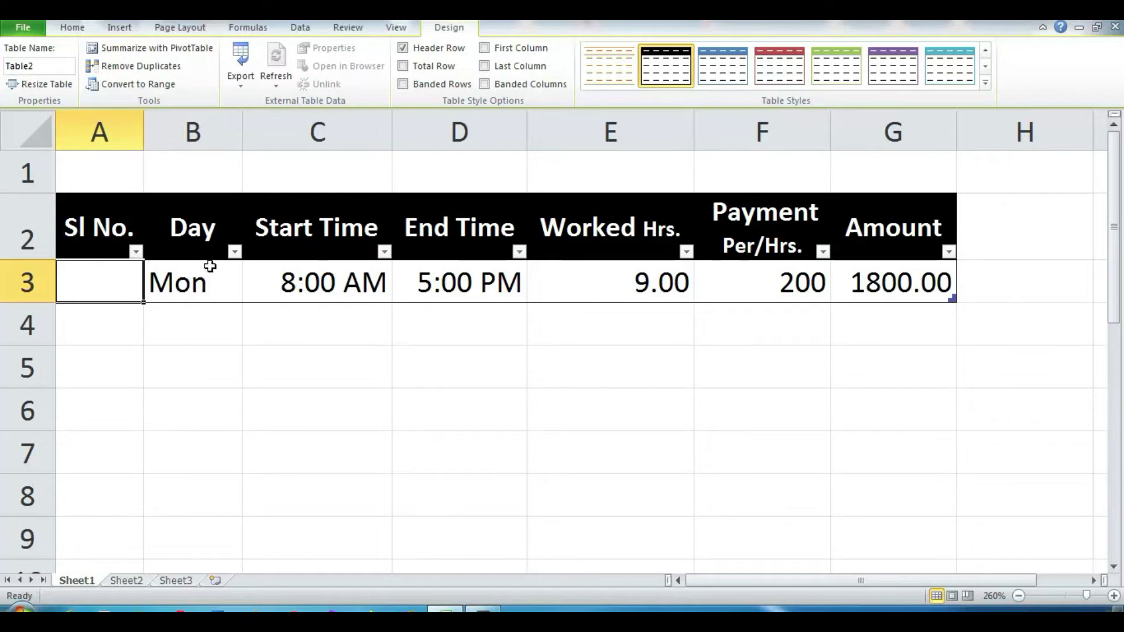
text(=)
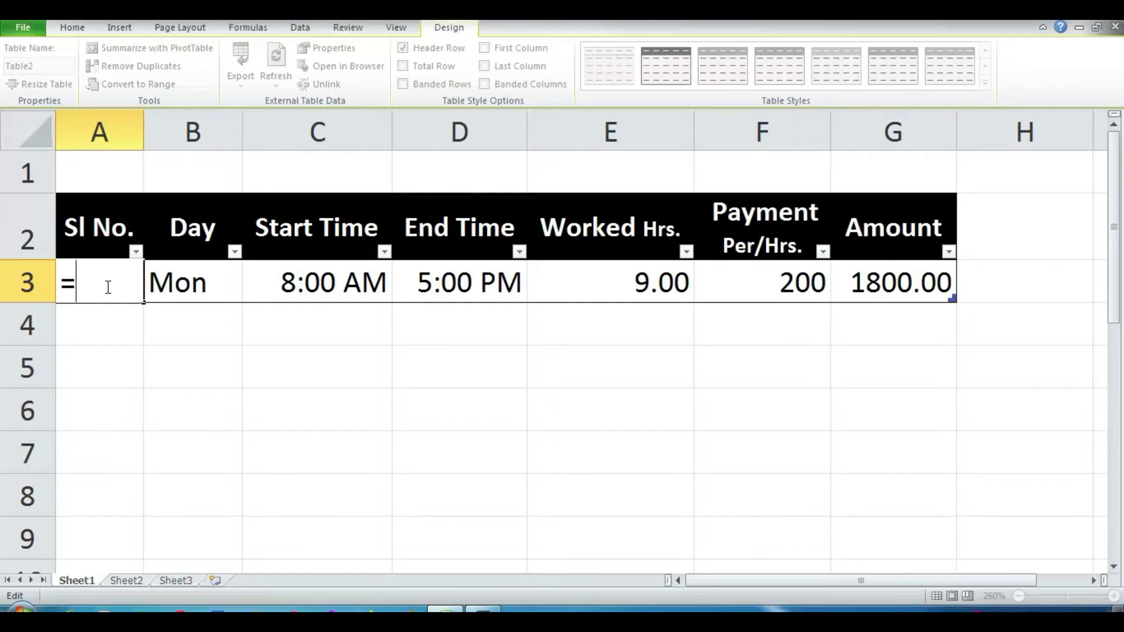
text(row)
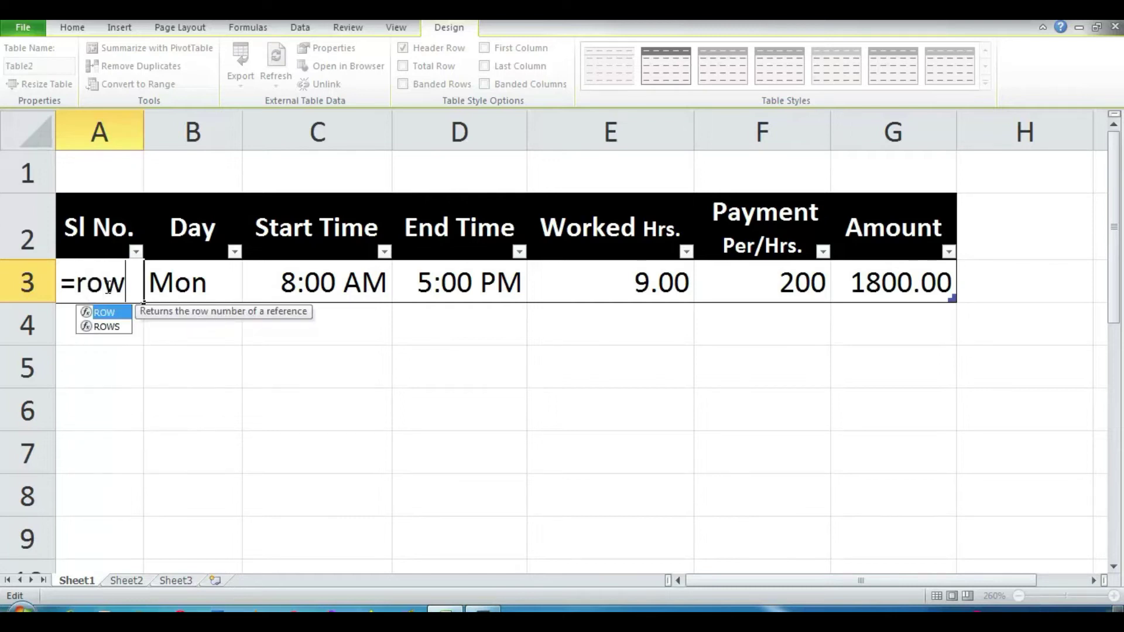
text(())
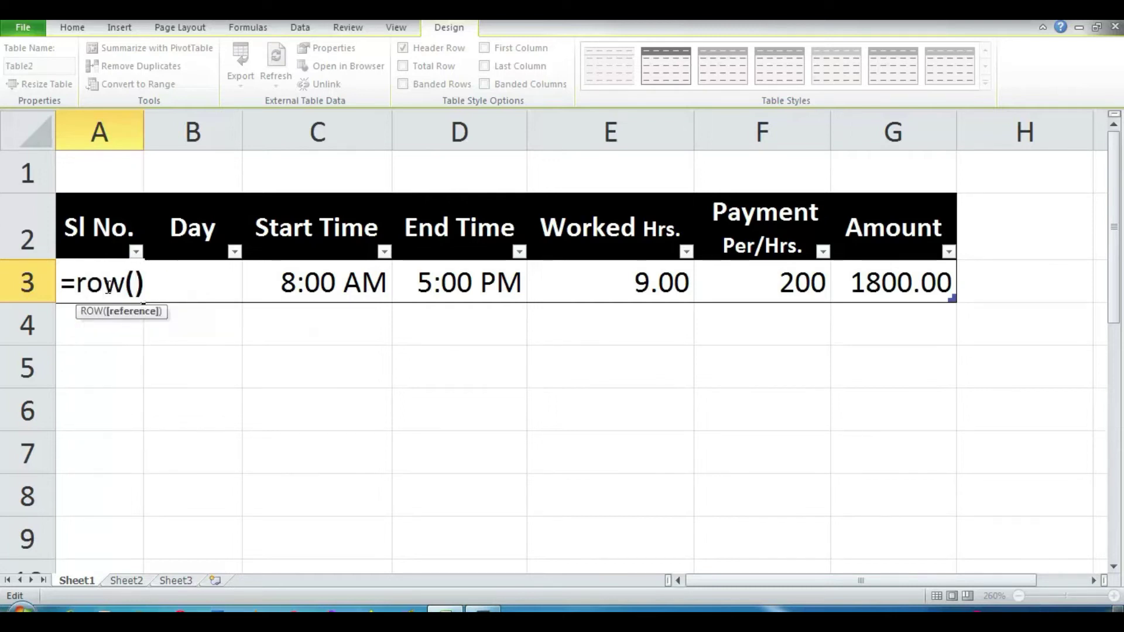
text(-)
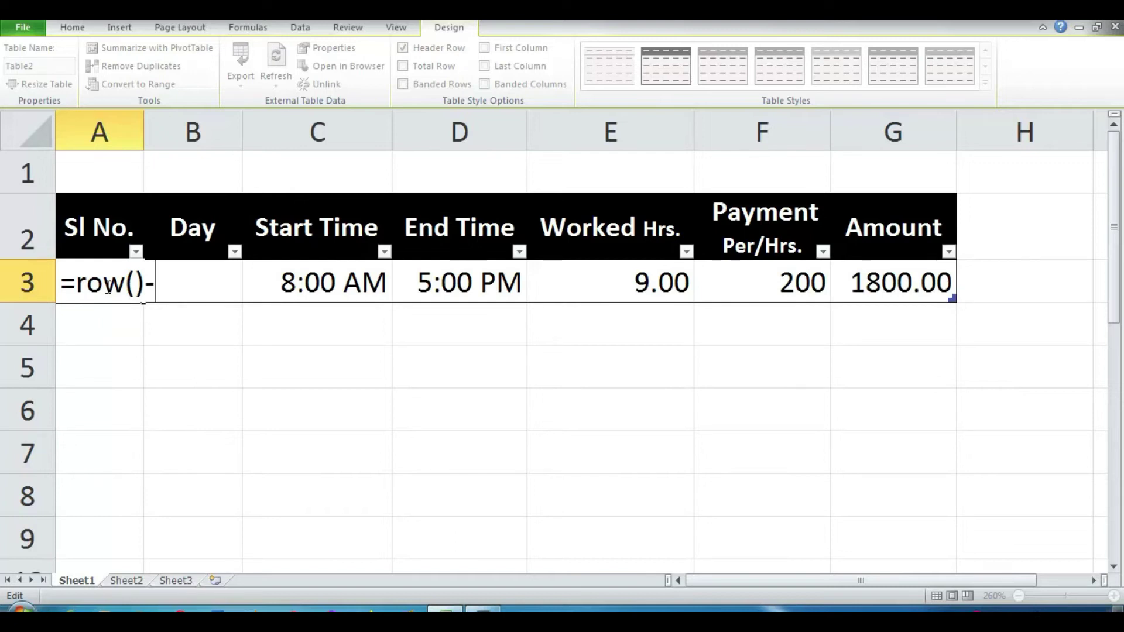
text(row)
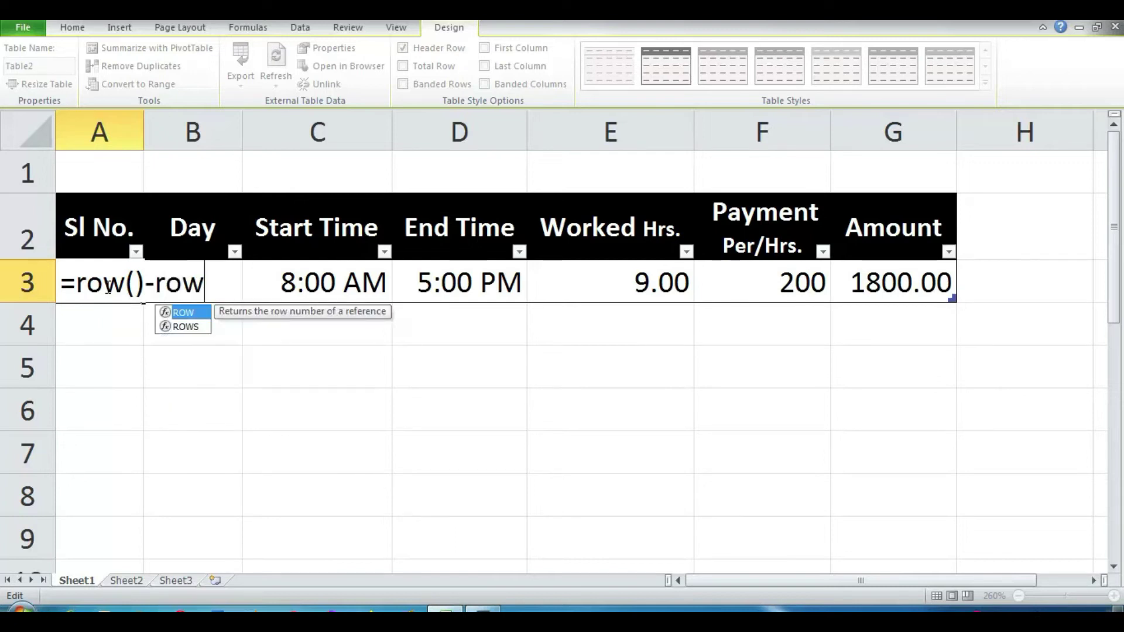
text(()
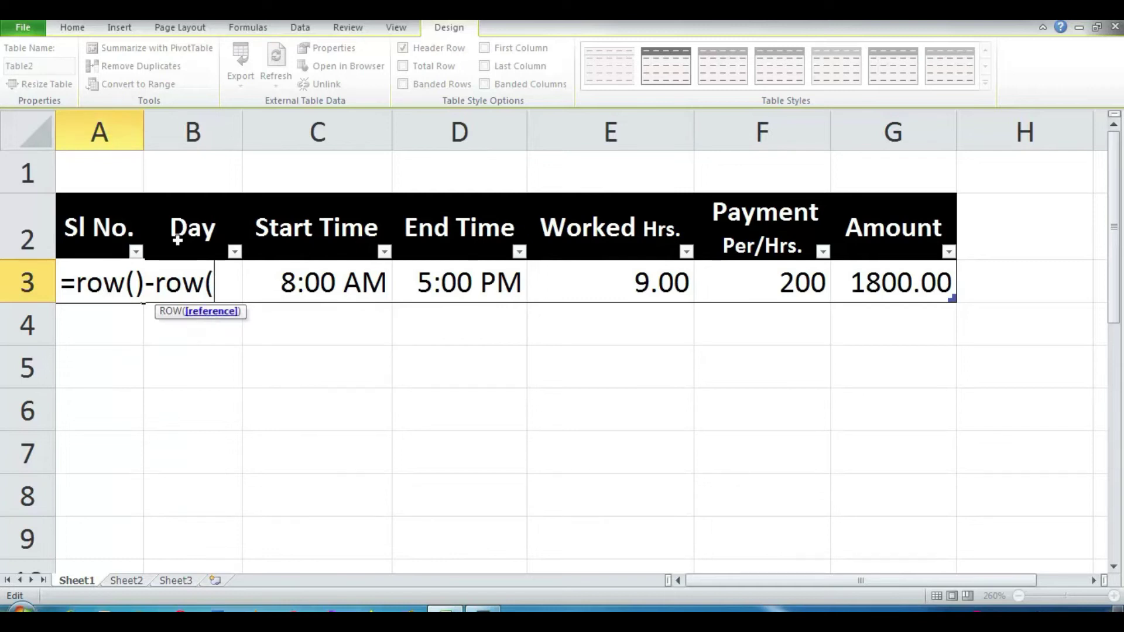
click(95, 224)
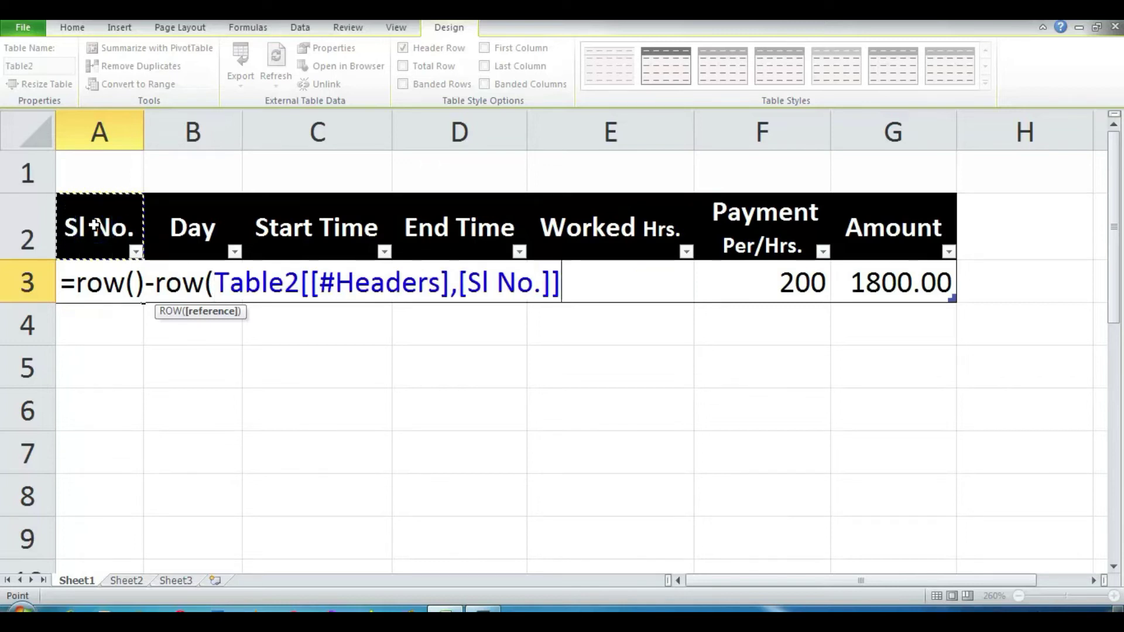
text())
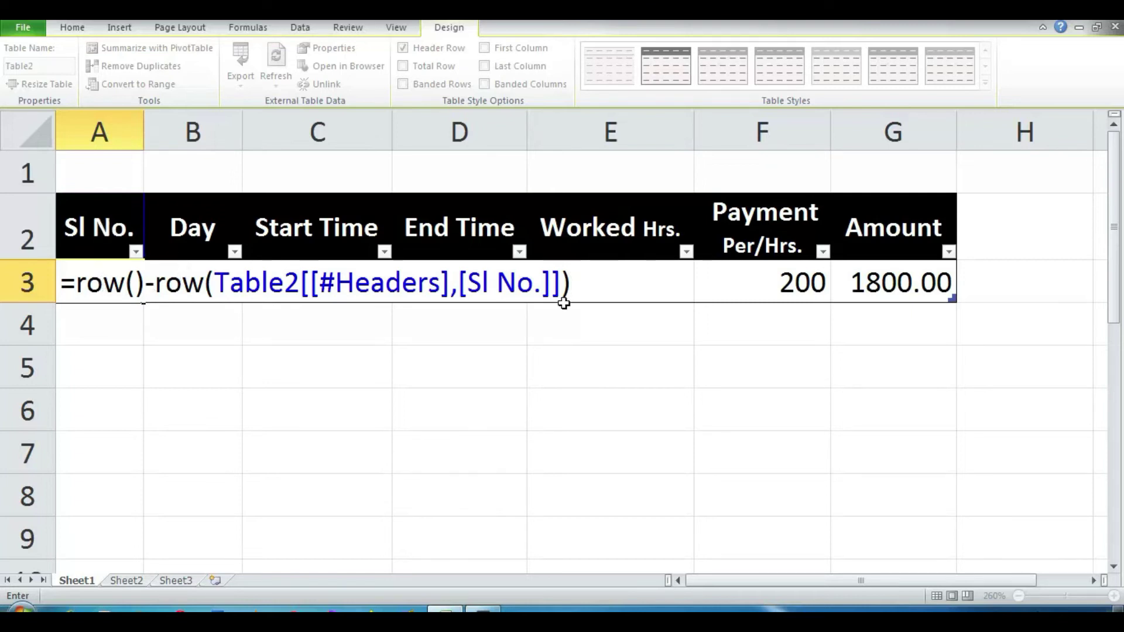
key(Return)
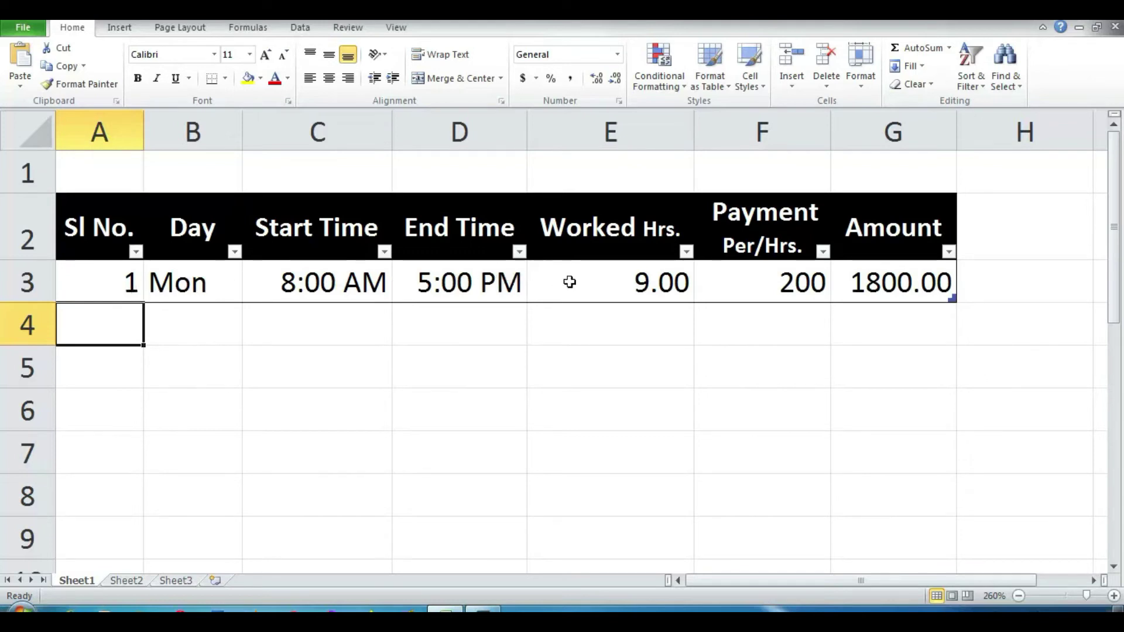
Step: Add a new table row below Monday's record and enter the day Tue with start time 9:30
click(849, 283)
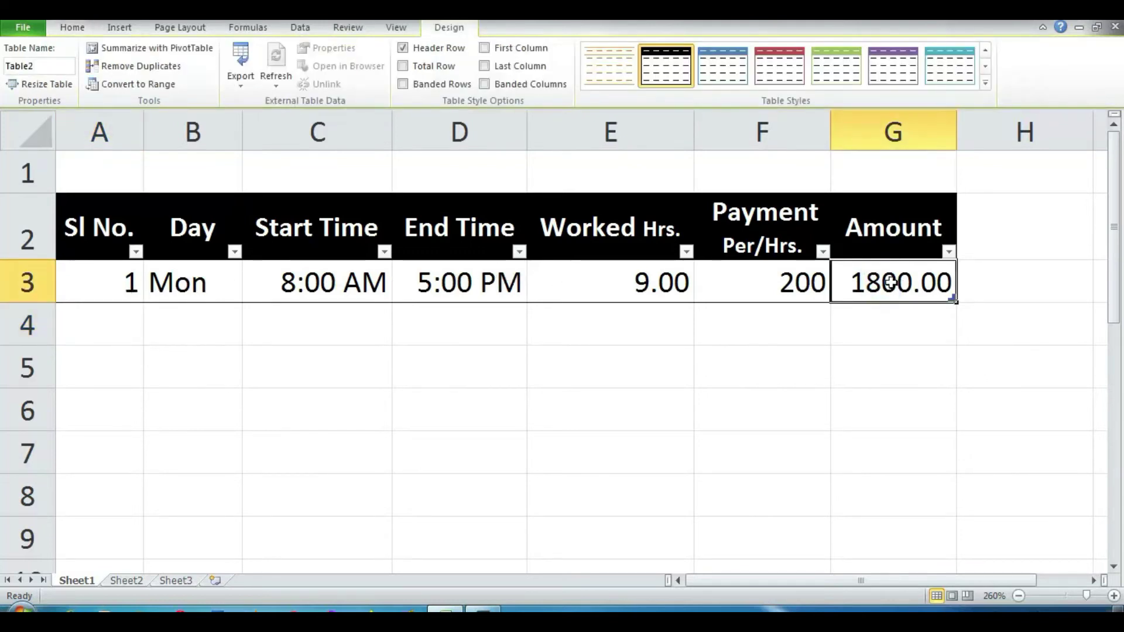
key(Tab)
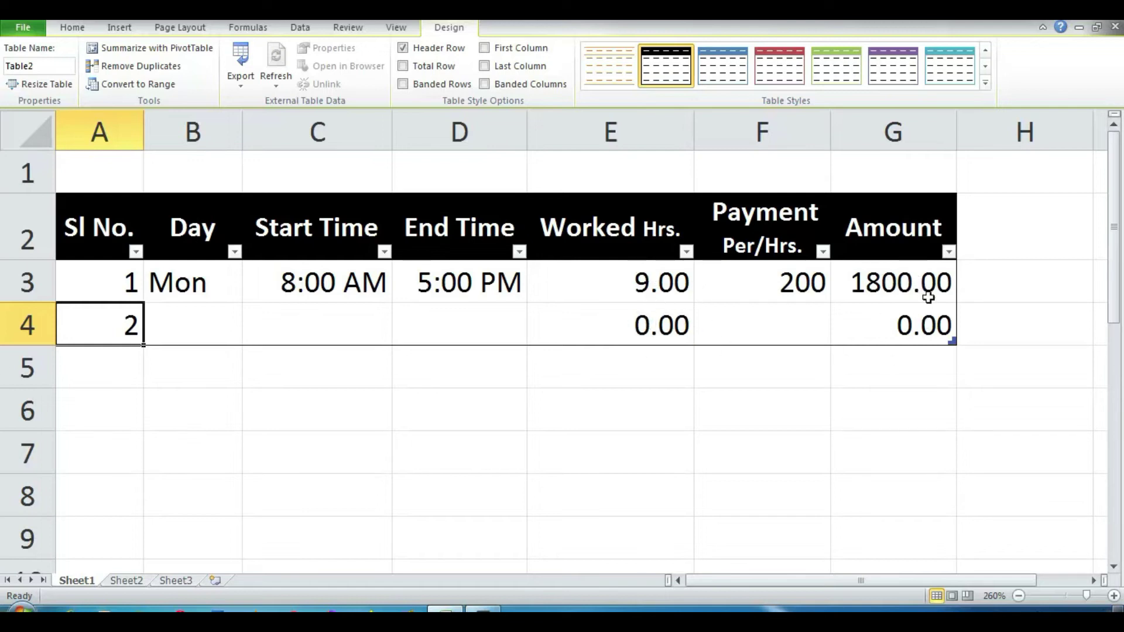
key(Tab)
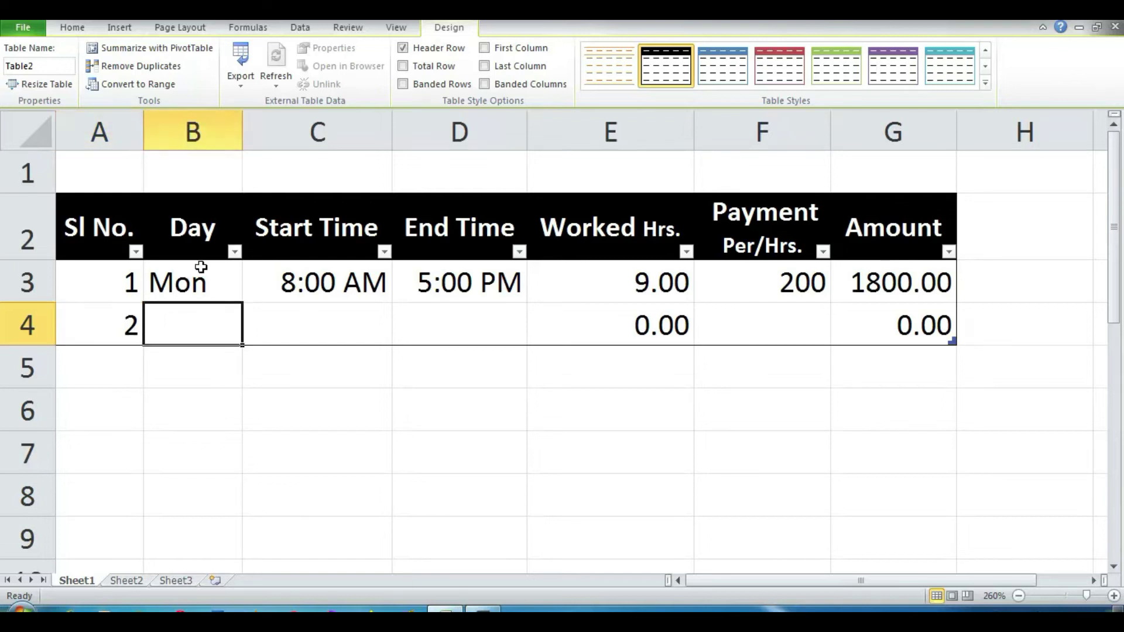
text(Tue)
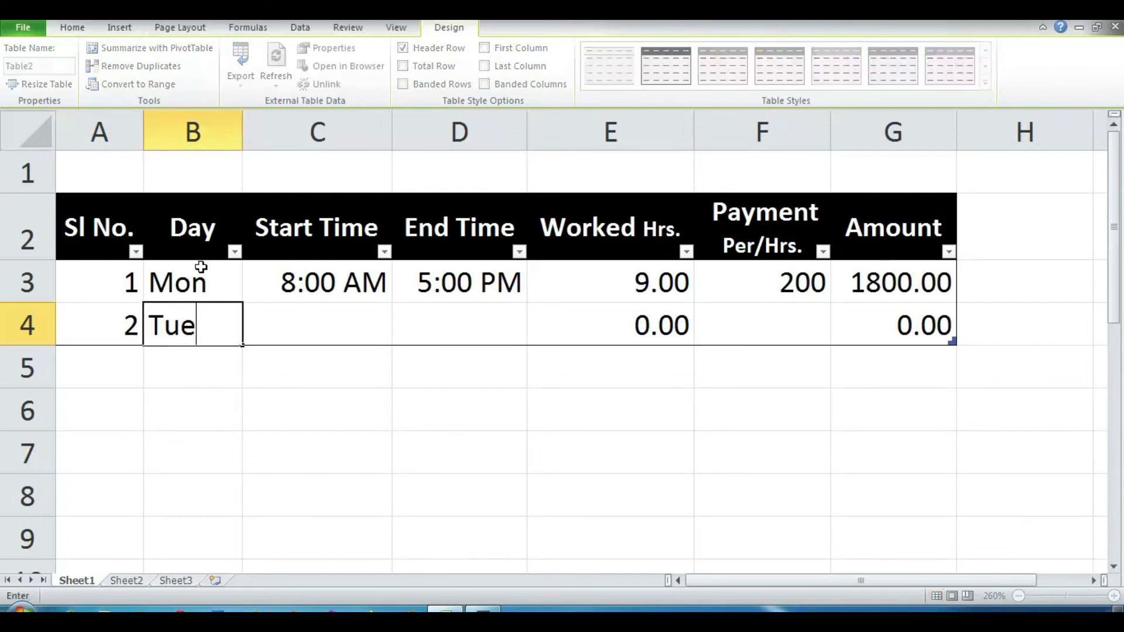
key(Tab)
text(9)
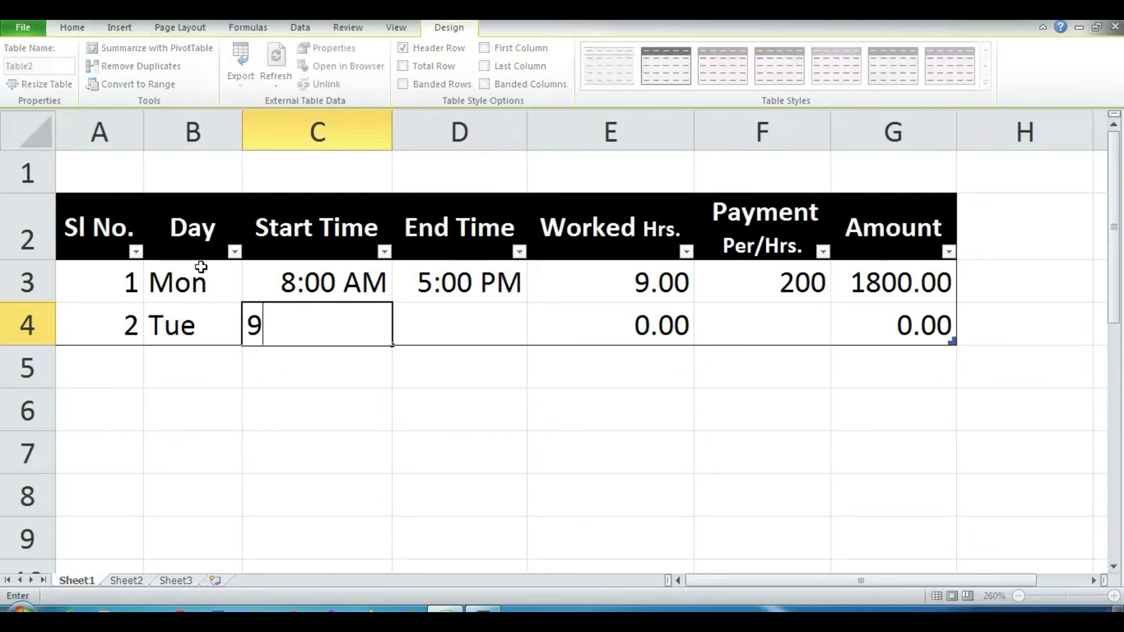
text(:30)
key(Tab)
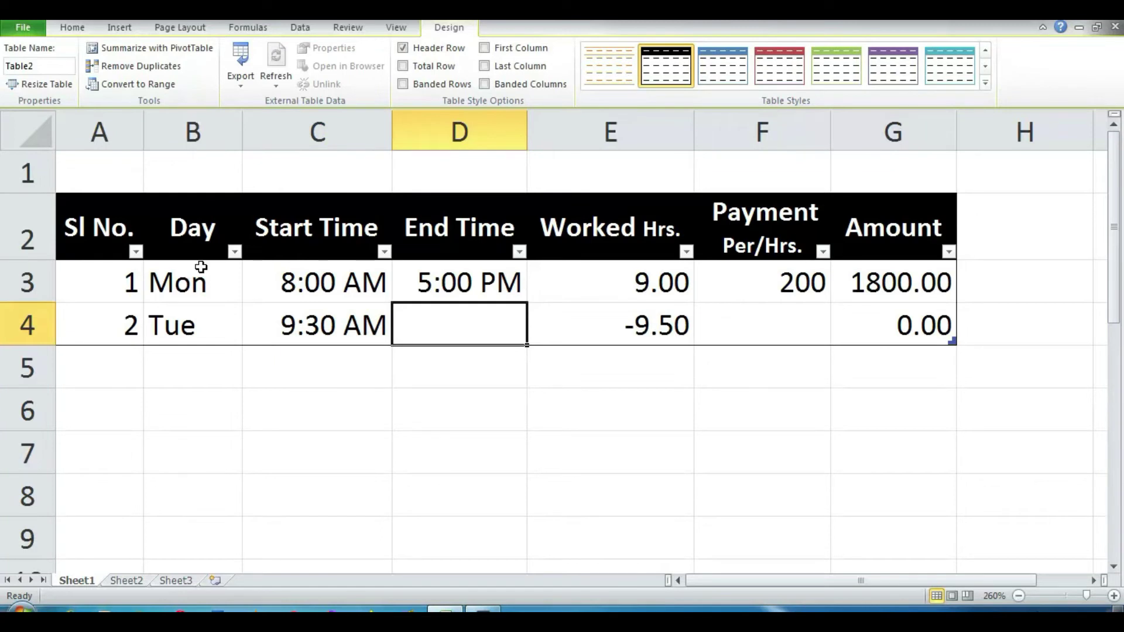
Step: Complete the Tue row with end time 16:30 and an hourly payment of 250
text(16:)
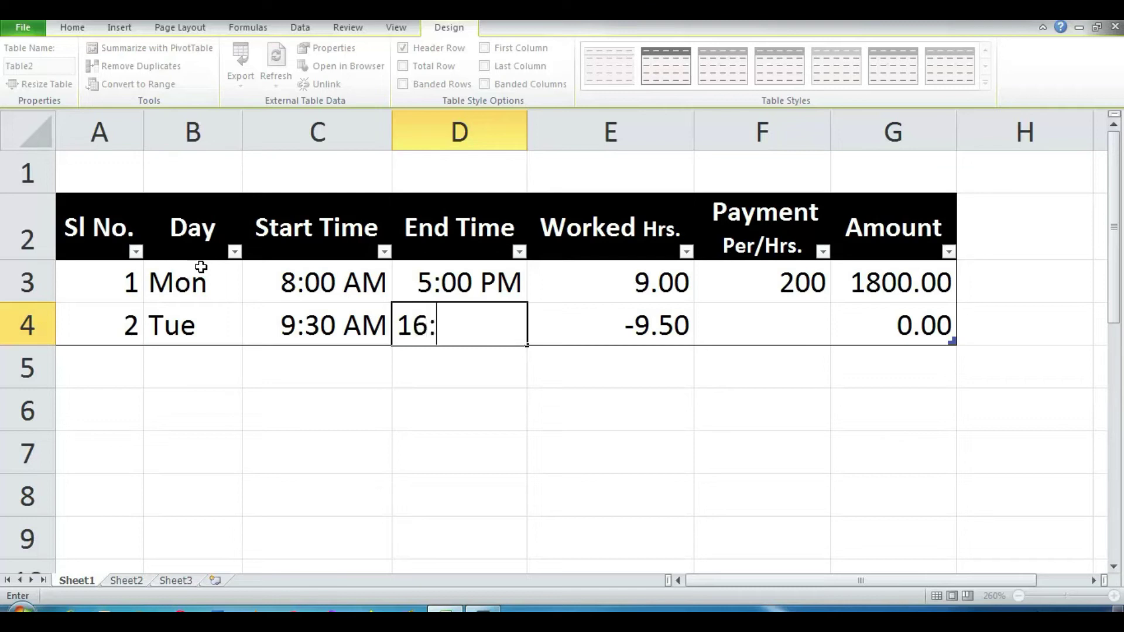
text(30)
key(Tab)
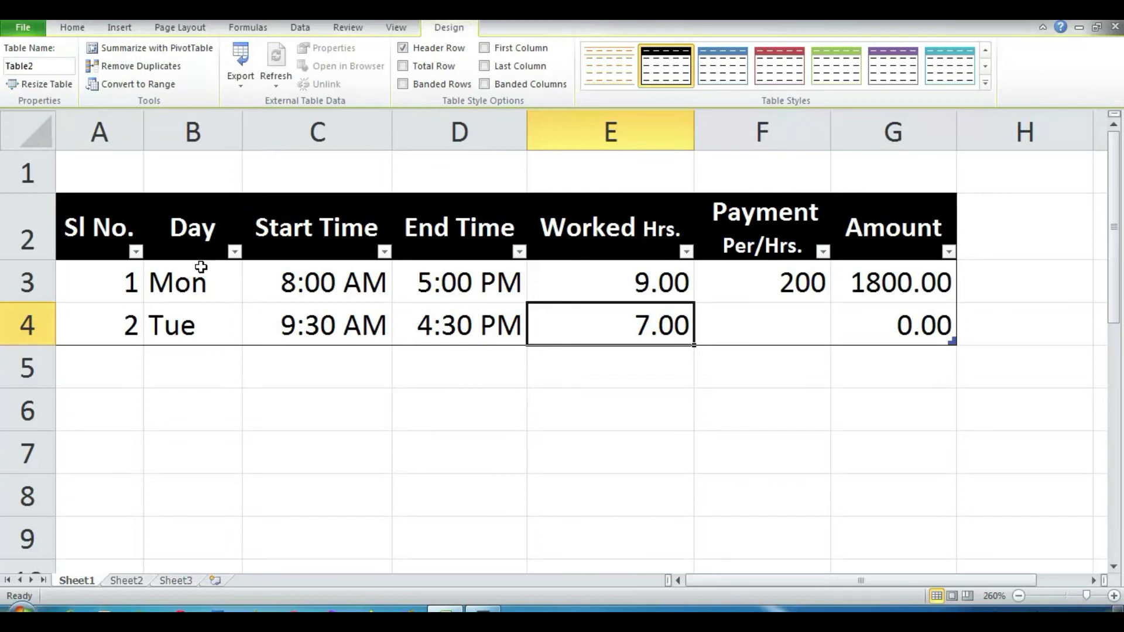
key(Tab)
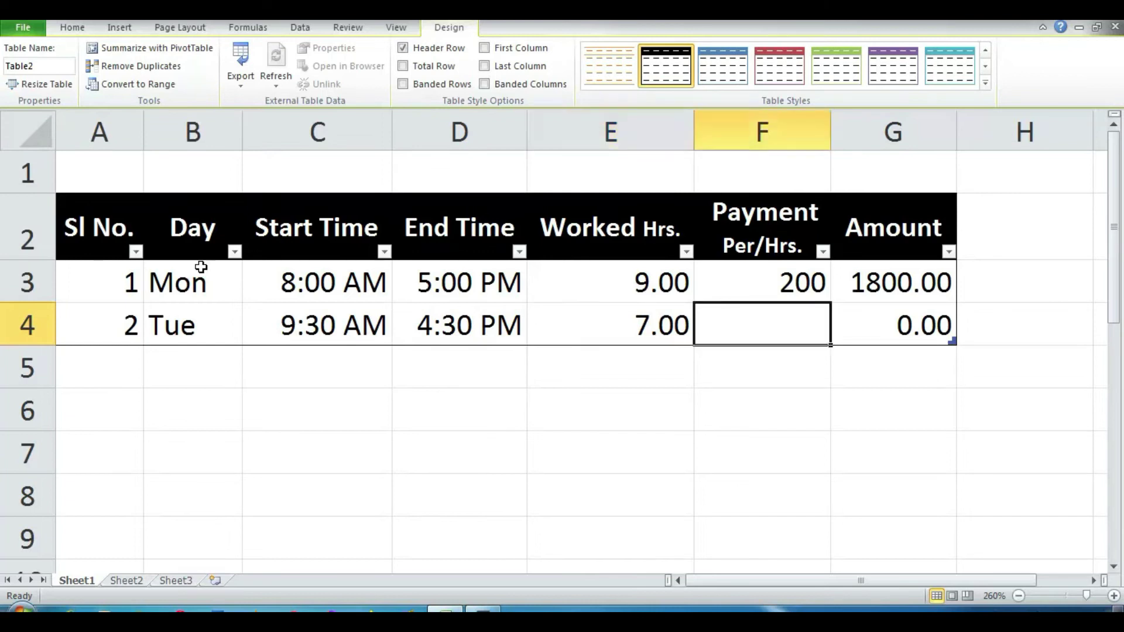
text(250)
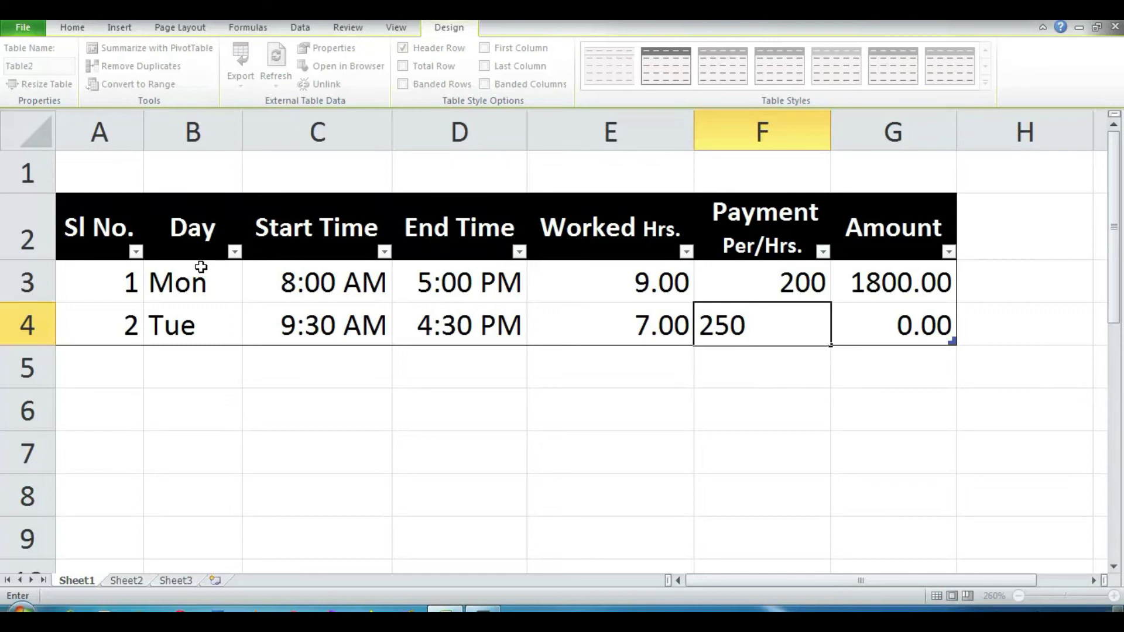
key(Tab)
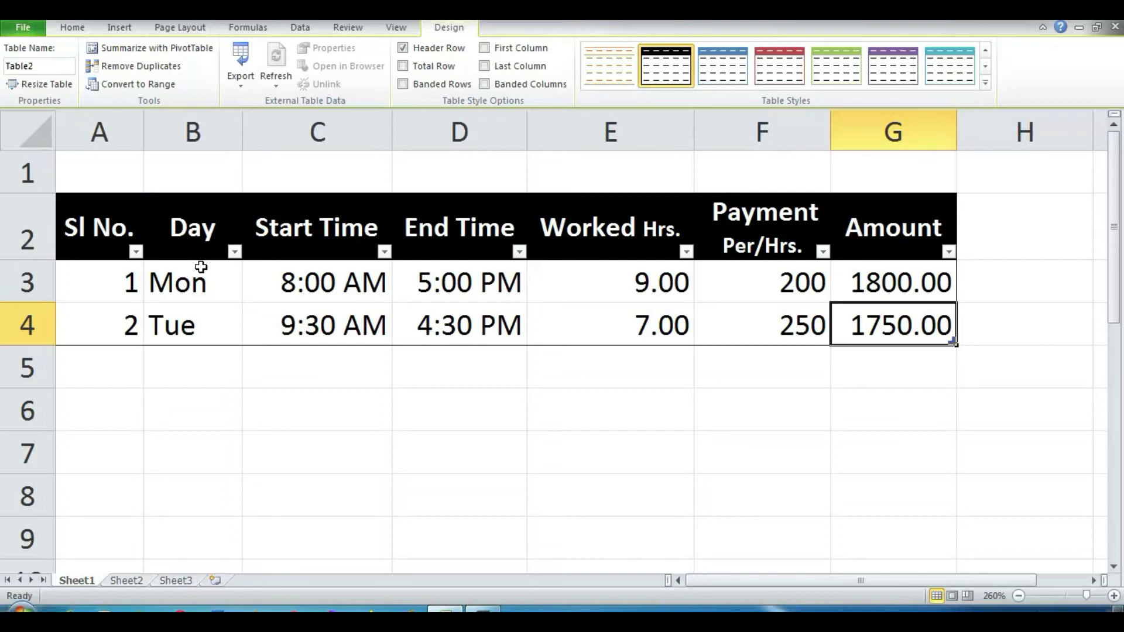
Step: Add a third table row and enter the day Wed with start time 7:00
key(Tab)
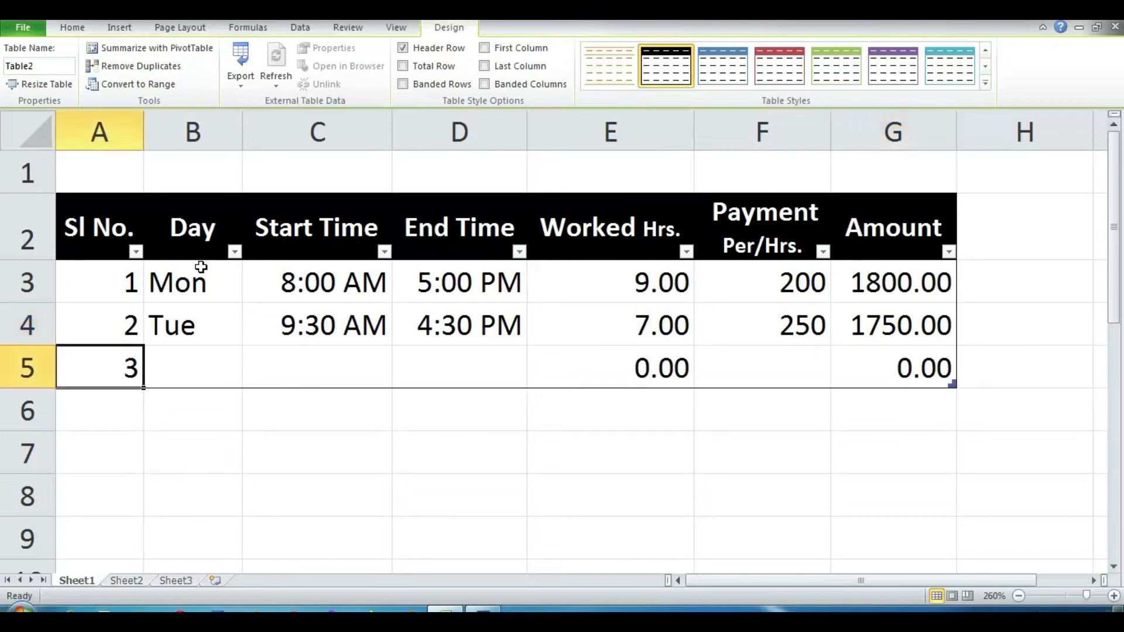
key(Tab)
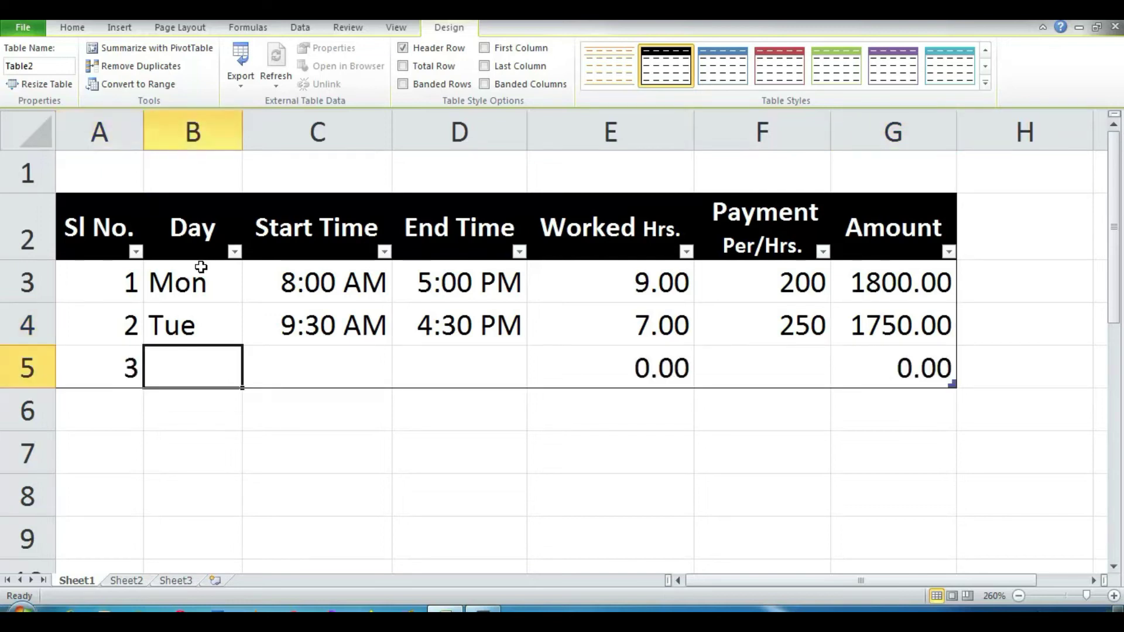
text(Wed)
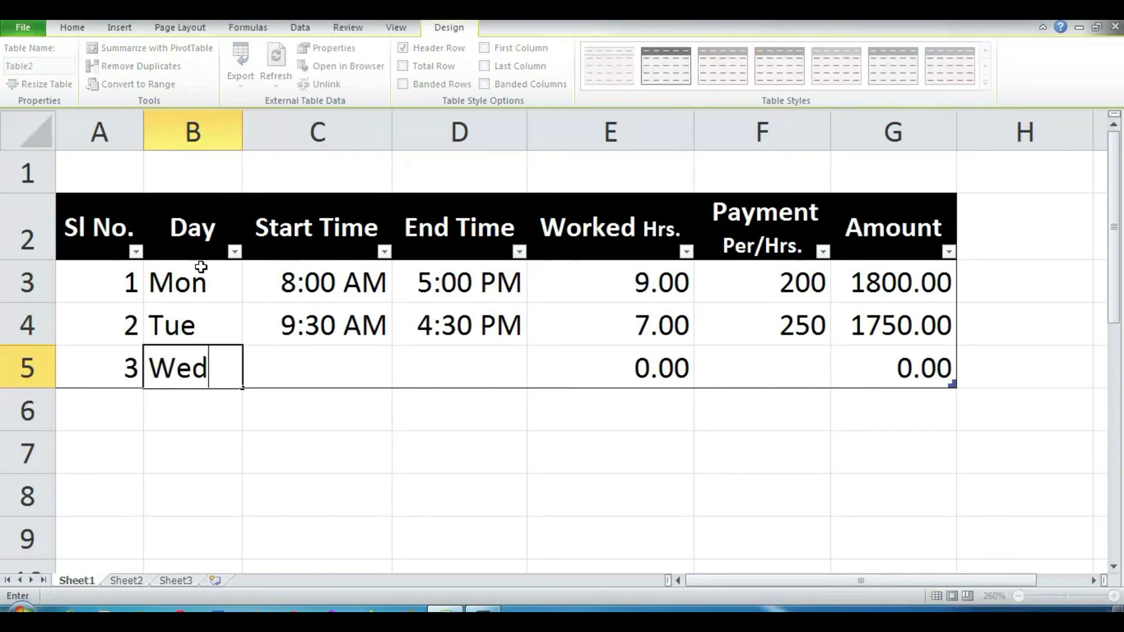
key(Tab)
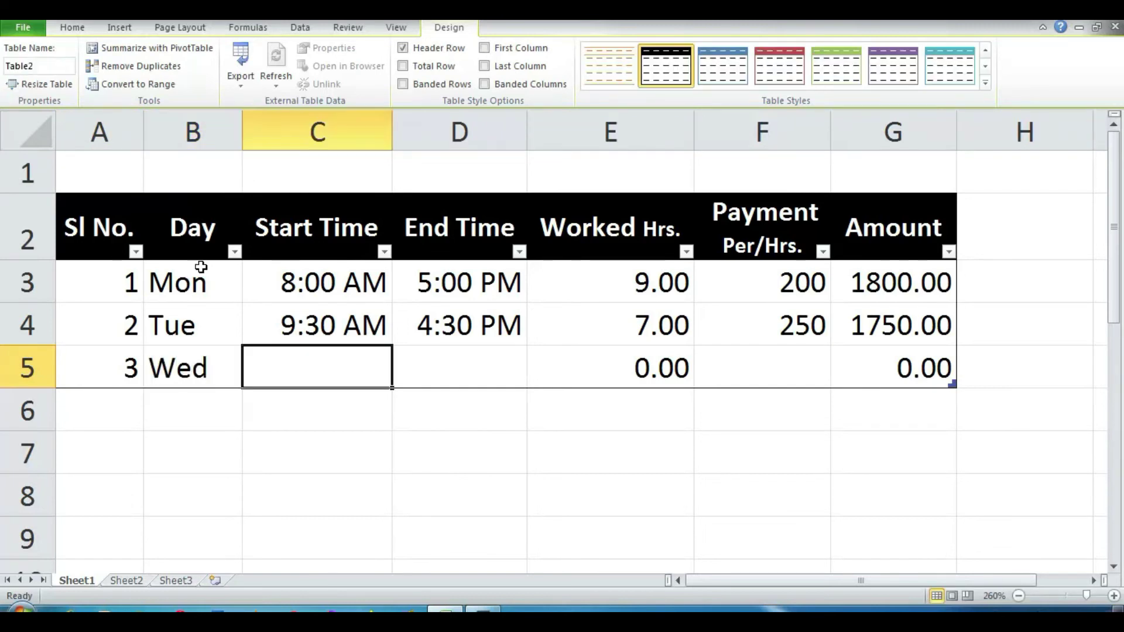
text(7.:)
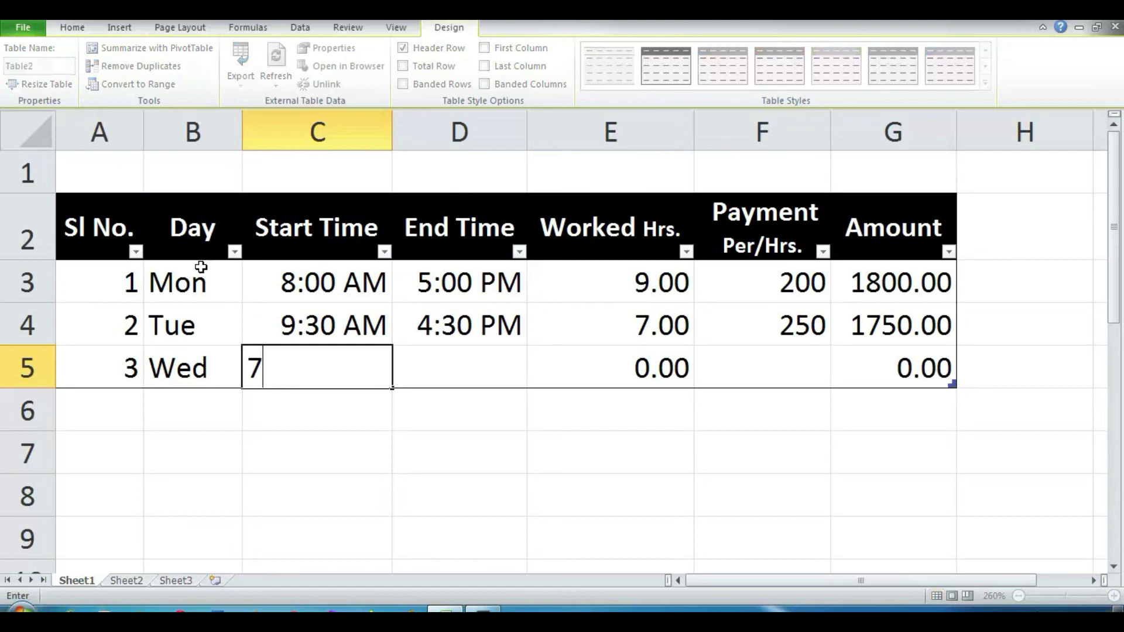
key(BackSpace)
key(BackSpace)
text(:00)
key(Tab)
Step: Complete the Wed row with end time 18:00 and an hourly payment of 300
text(18:)
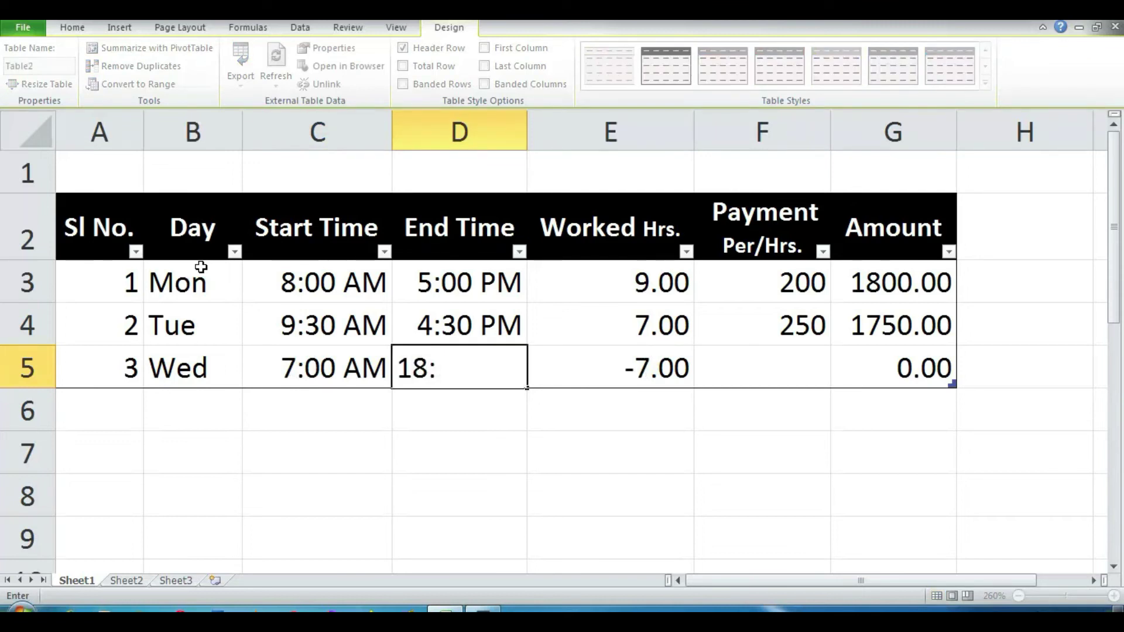
text(00)
key(Tab)
key(Tab)
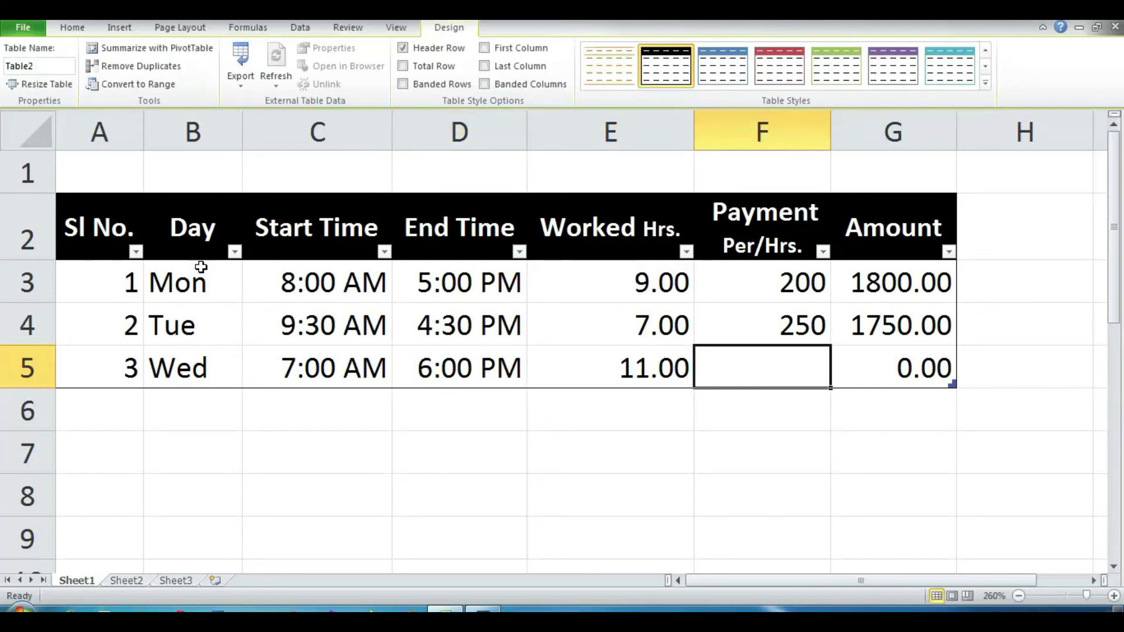
text(300)
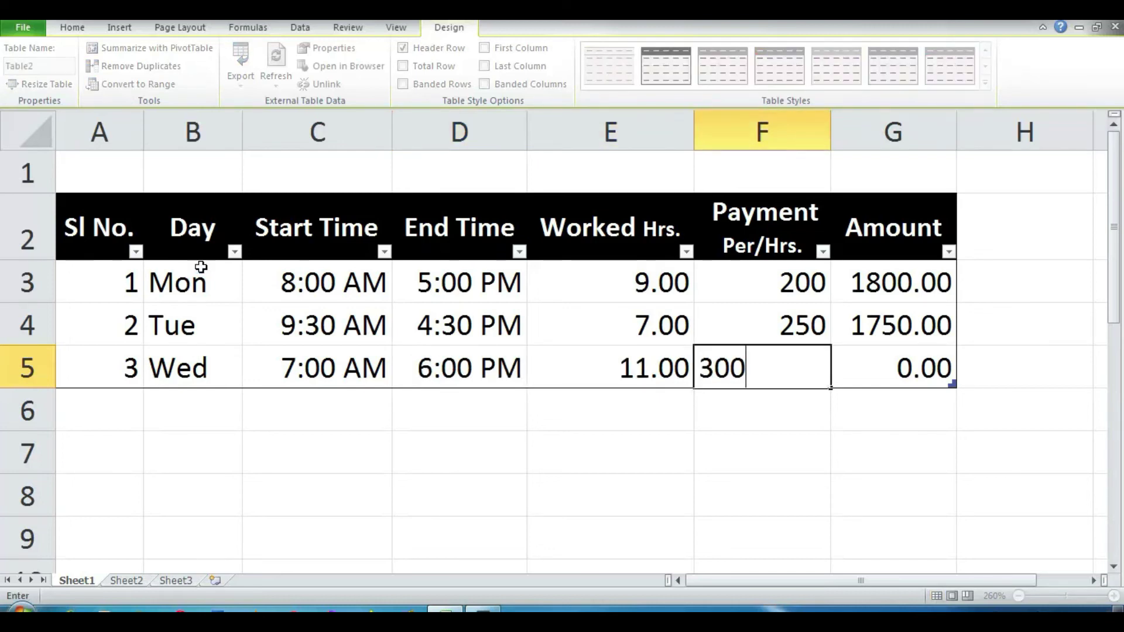
key(Tab)
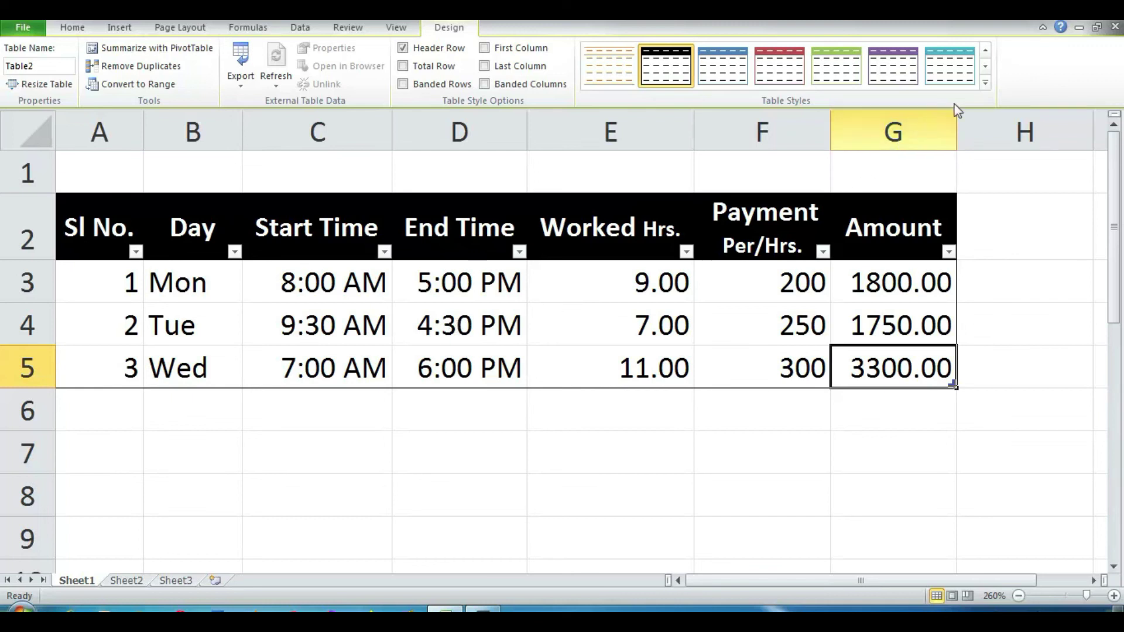
Step: Change the table to the Light table style with a solid purple header
click(985, 83)
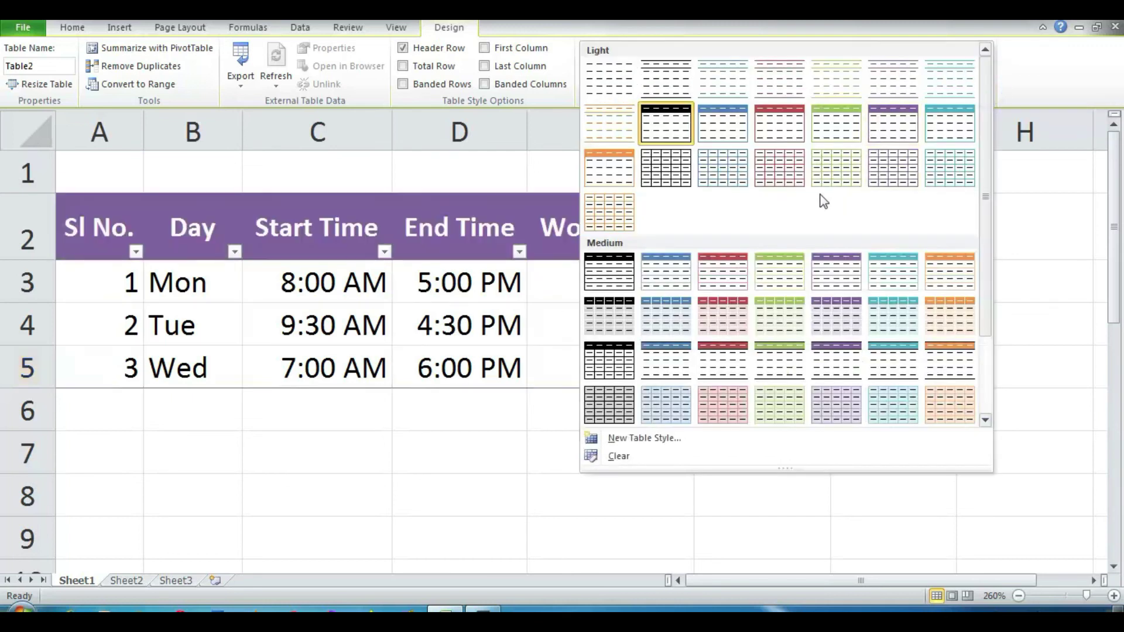
click(887, 119)
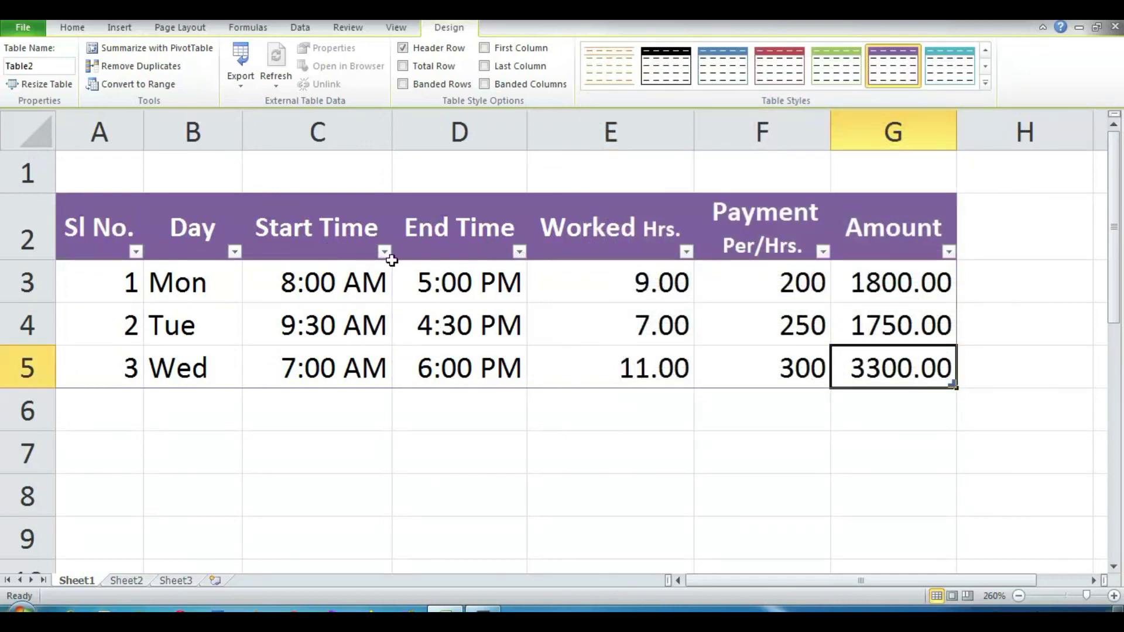
Step: Review the whole table, then examine the calculated cells in the Sl No., Worked Hrs. and Amount columns
drag(113, 228, 703, 281)
drag(948, 580, 691, 582)
click(628, 499)
drag(72, 237, 871, 361)
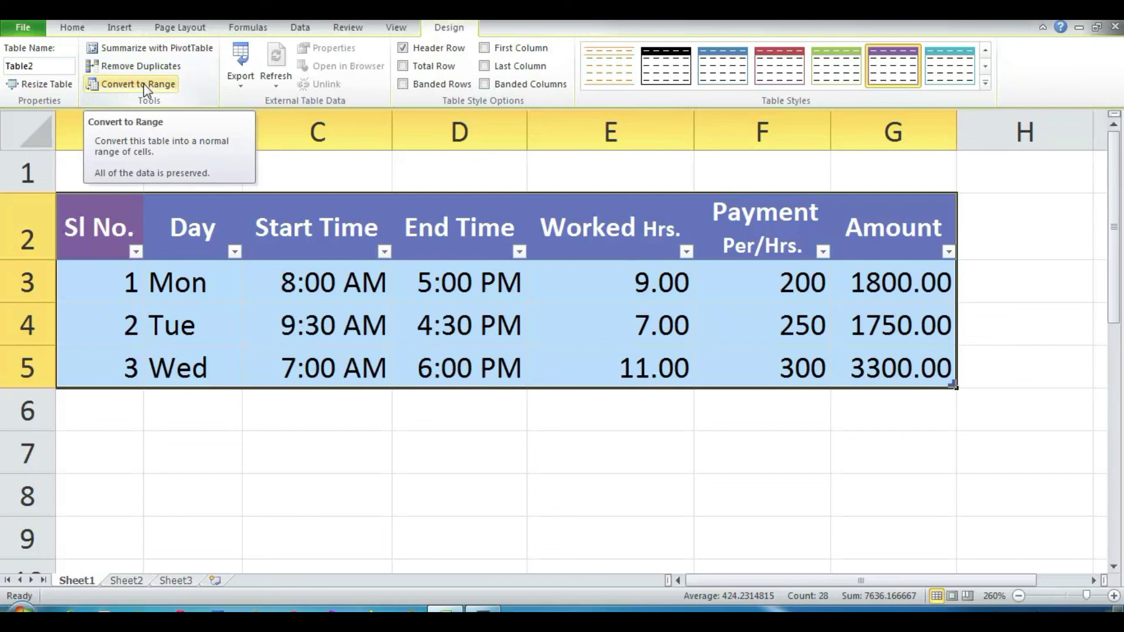
click(366, 311)
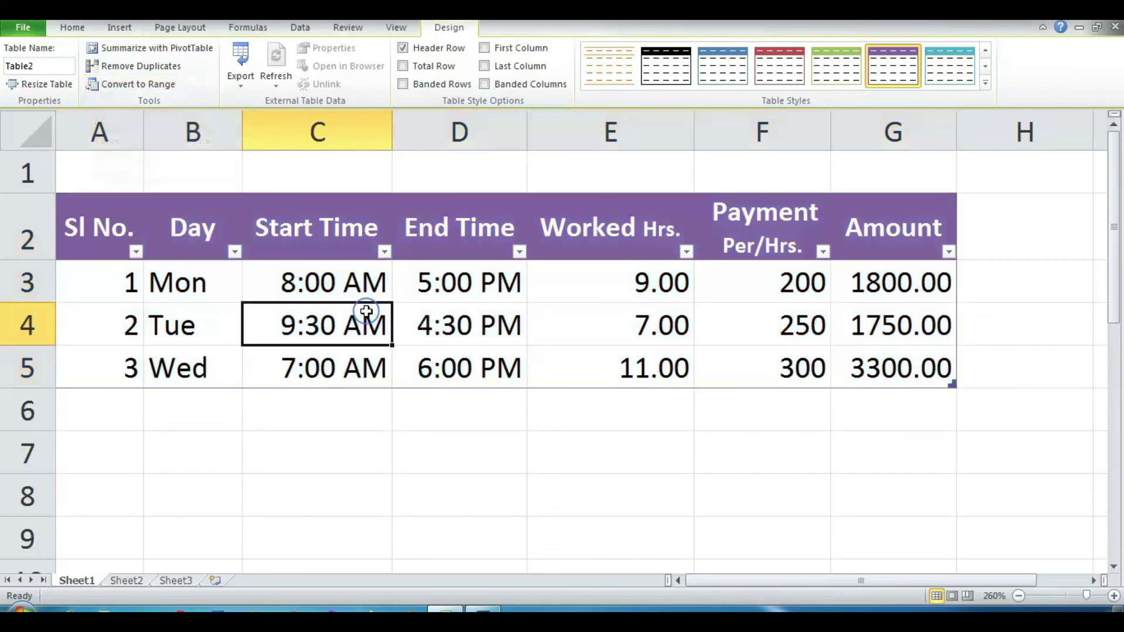
click(104, 275)
drag(103, 313, 96, 360)
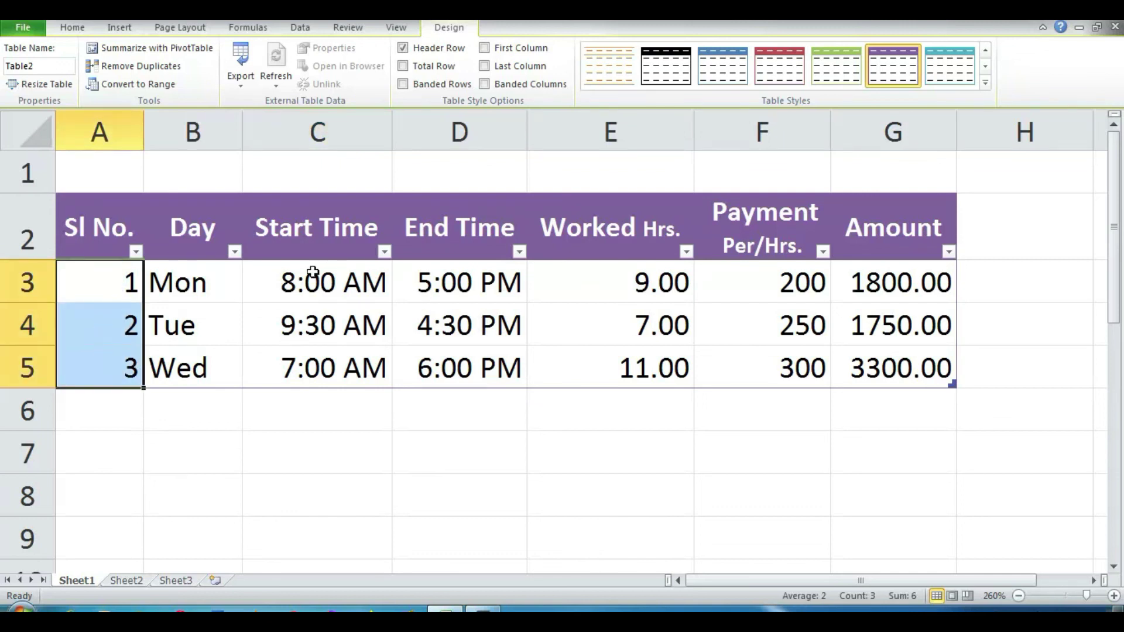
click(574, 276)
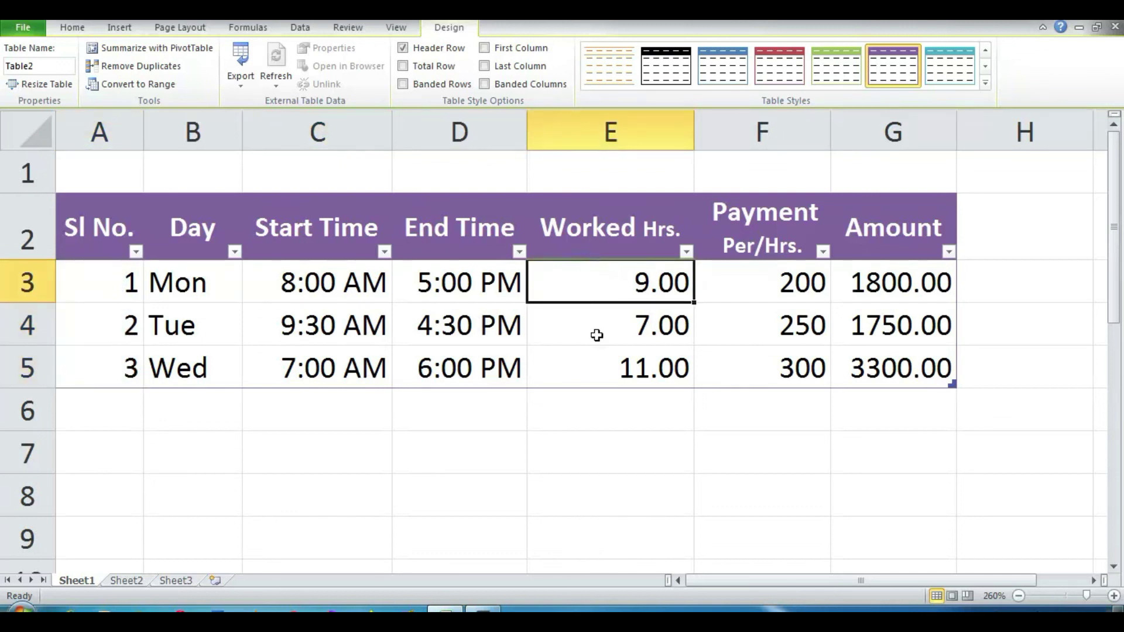
drag(622, 284, 623, 369)
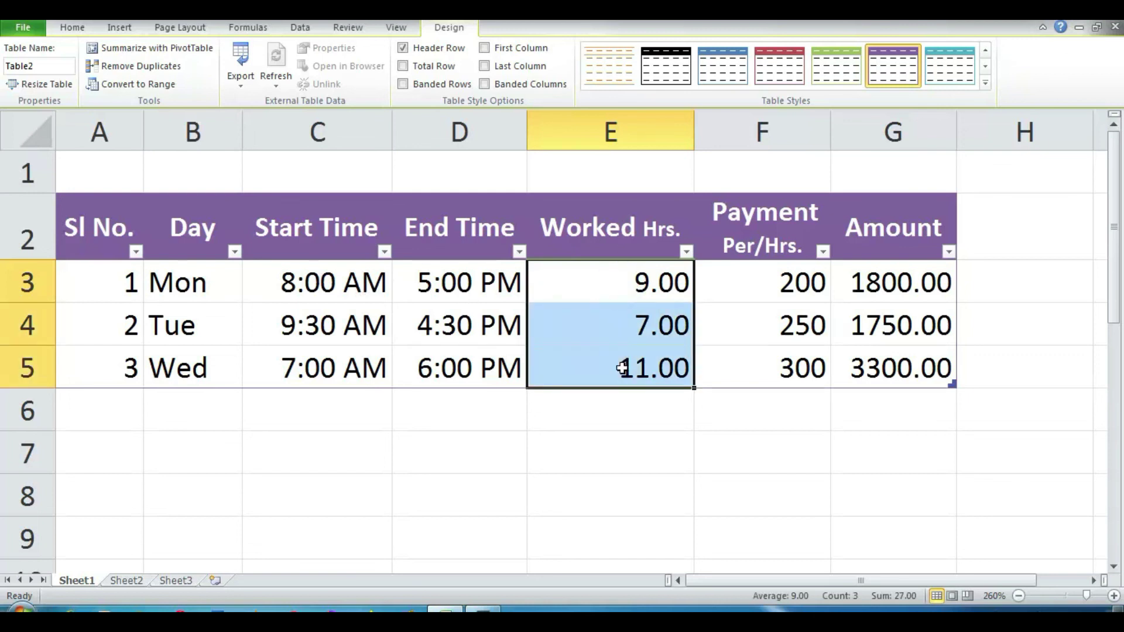
click(906, 284)
drag(906, 283, 903, 372)
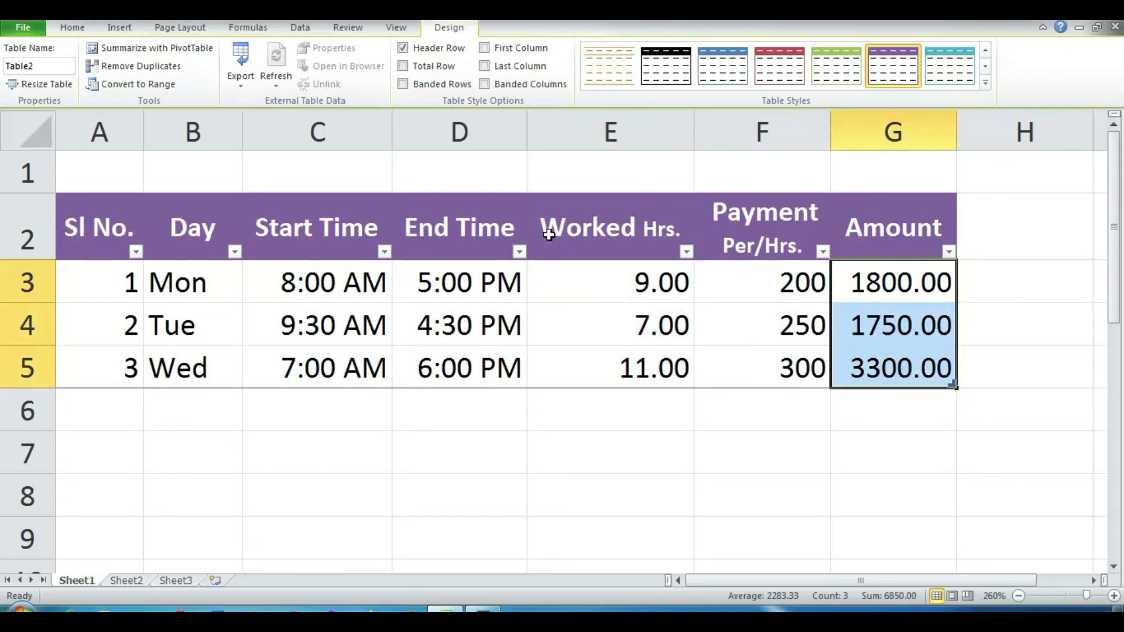